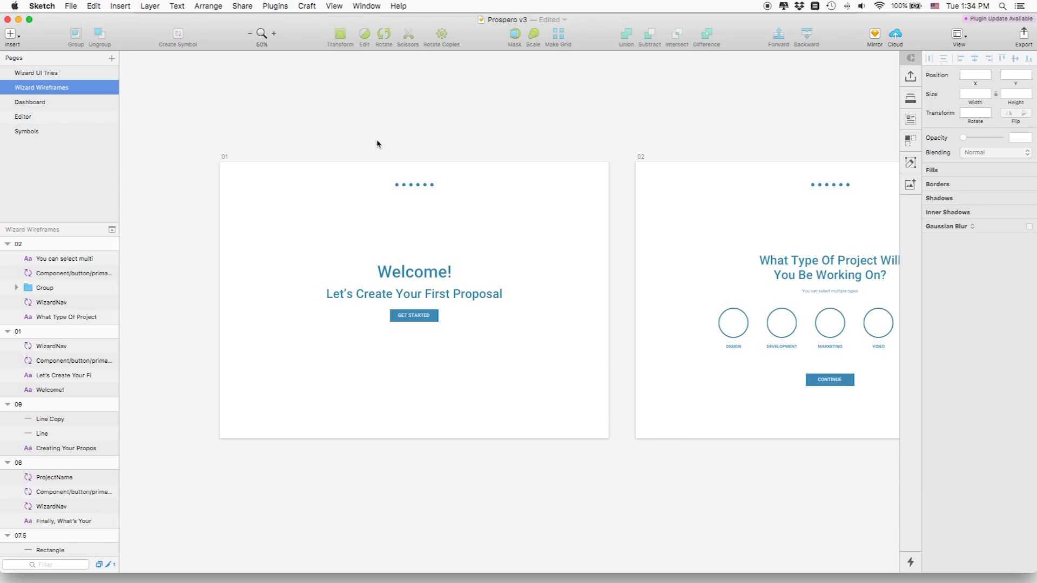
{"action": "scroll", "coordinate": [366, 135], "scroll_direction": "right", "scroll_amount": 15}
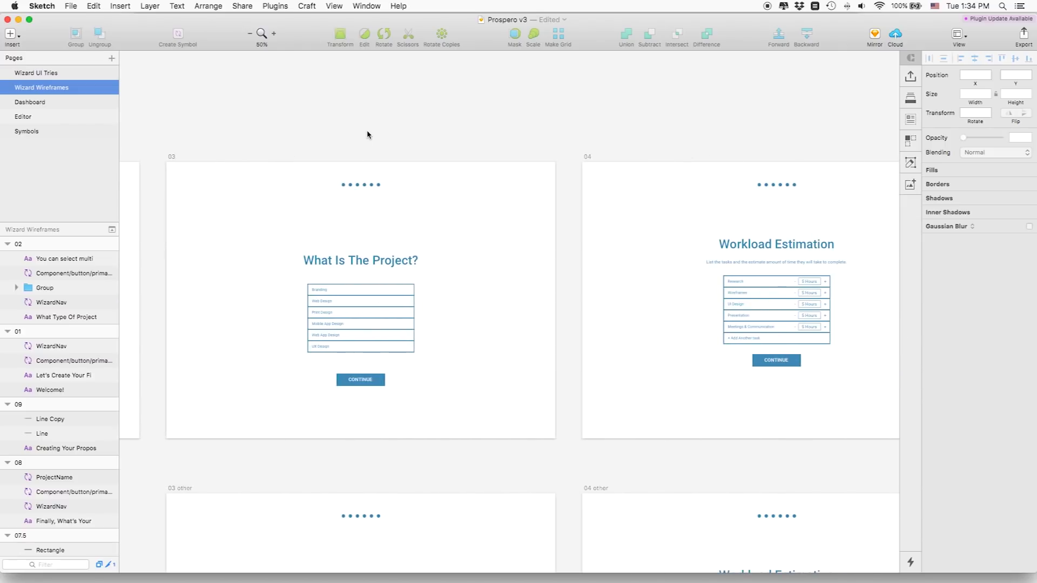
{"action": "scroll", "coordinate": [367, 135], "scroll_direction": "right", "scroll_amount": 20}
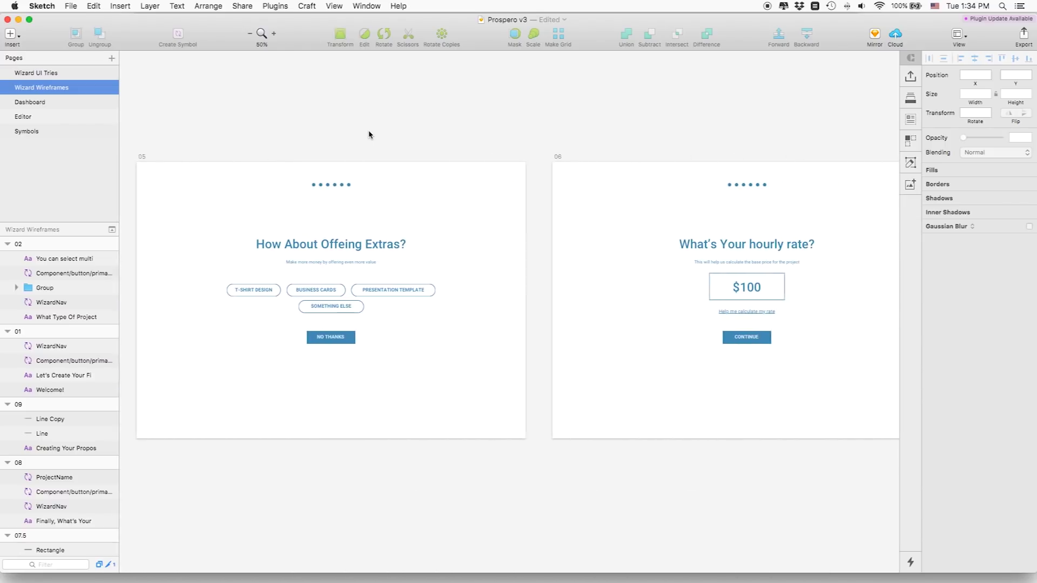
{"action": "scroll", "coordinate": [369, 134], "scroll_direction": "right", "scroll_amount": 20}
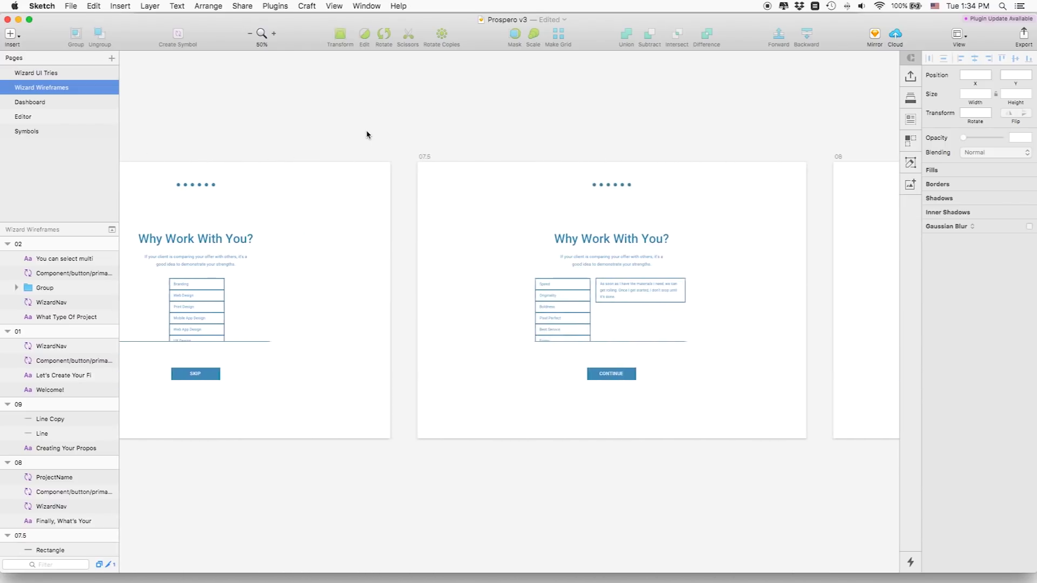
{"action": "scroll", "coordinate": [366, 134], "scroll_direction": "left", "scroll_amount": 20}
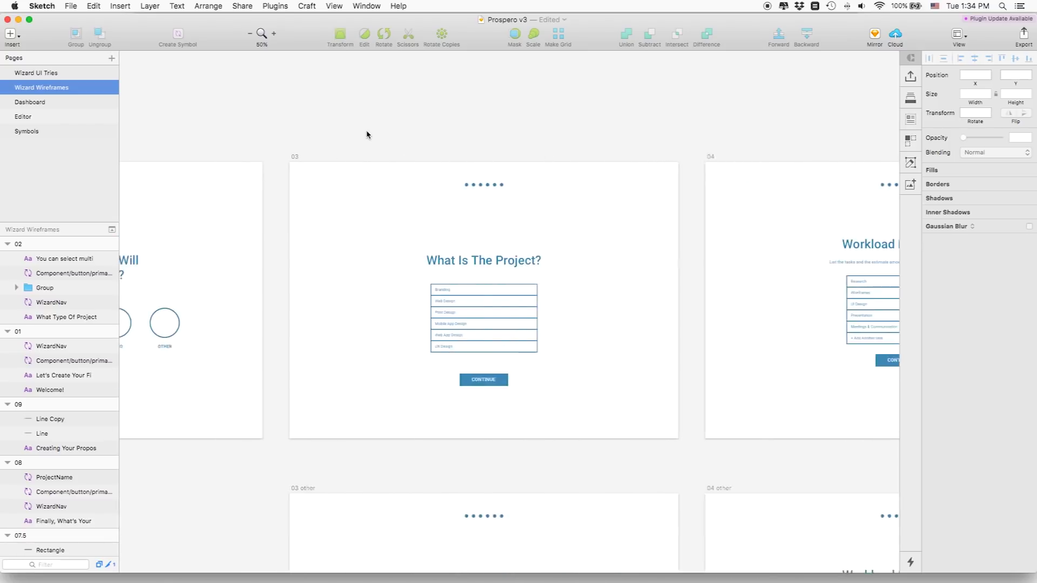
{"action": "scroll", "coordinate": [366, 135], "scroll_direction": "left", "scroll_amount": 8}
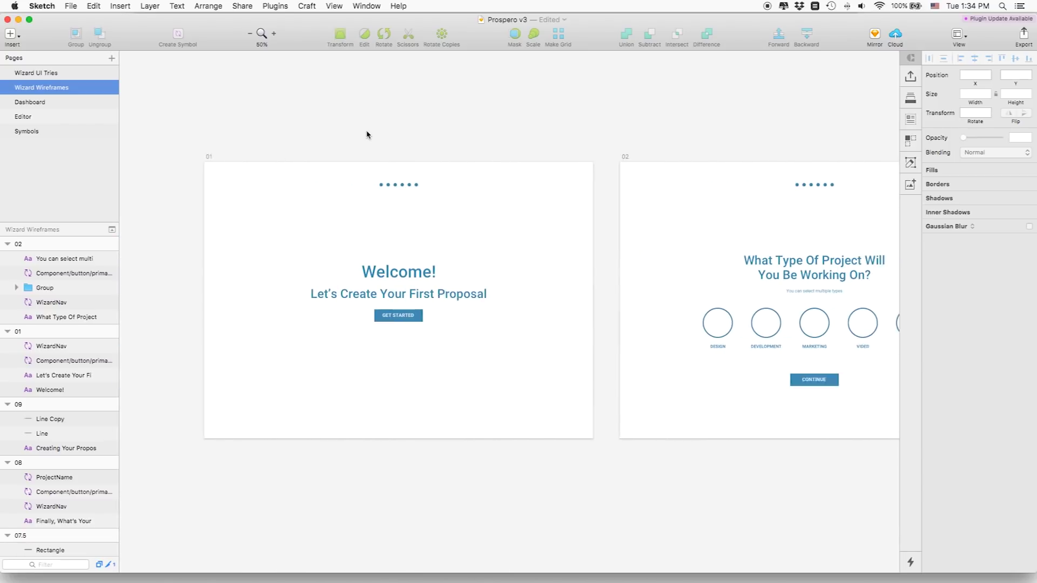
{"action": "left_click", "coordinate": [61, 105]}
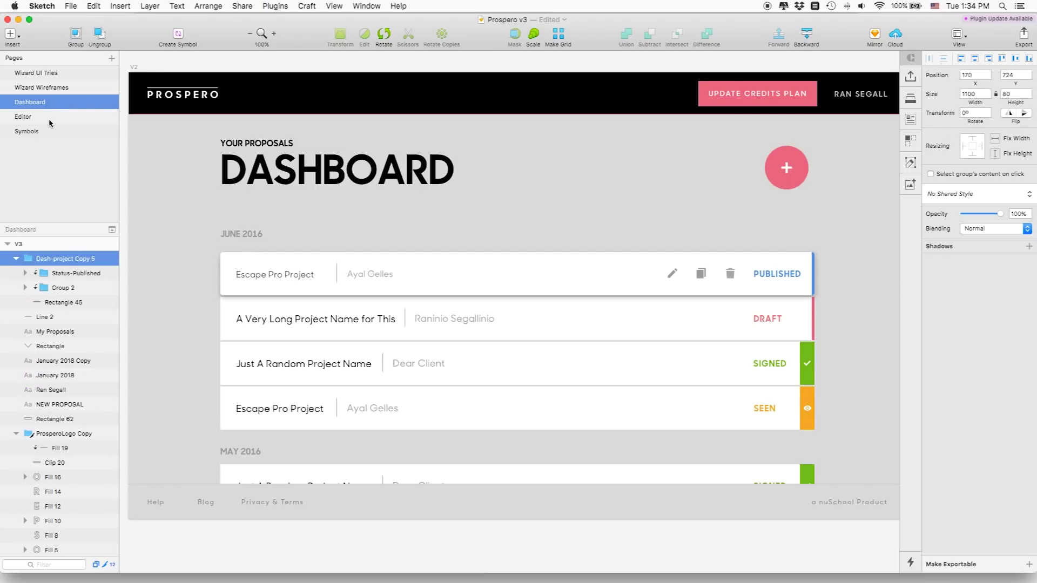
{"action": "left_click", "coordinate": [49, 117]}
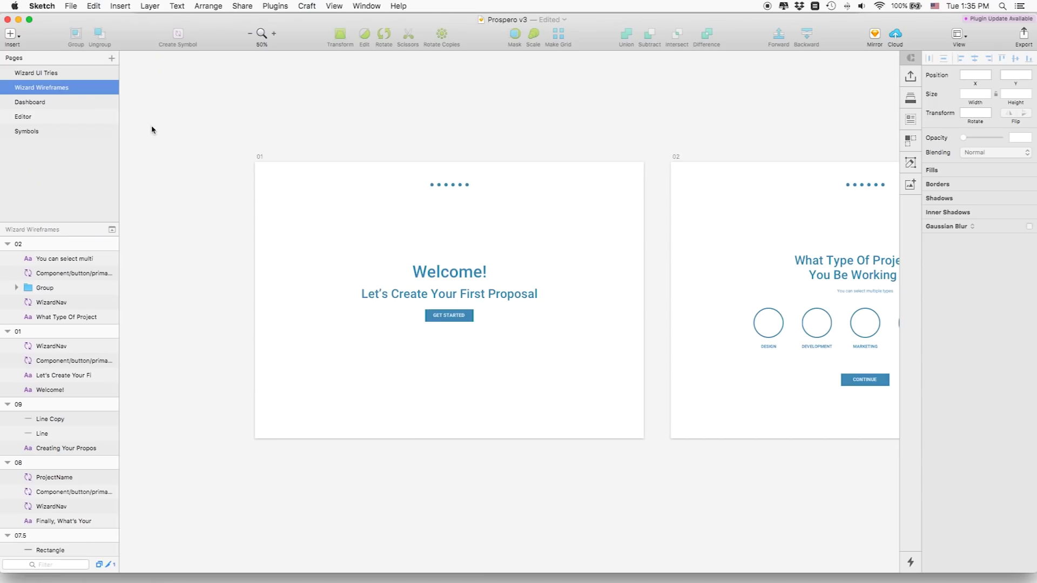
{"action": "key", "text": "super+Tab"}
{"action": "key", "text": "super+Tab"}
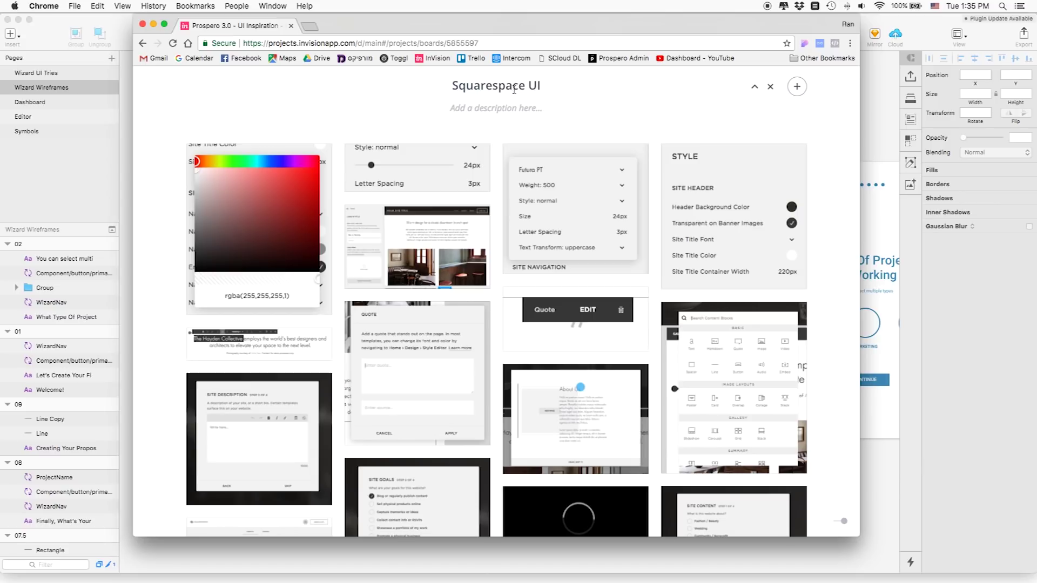
Step: Scroll through the Squarespace UI inspiration screens on the InVision board
{"action": "mouse_move", "coordinate": [806, 320]}
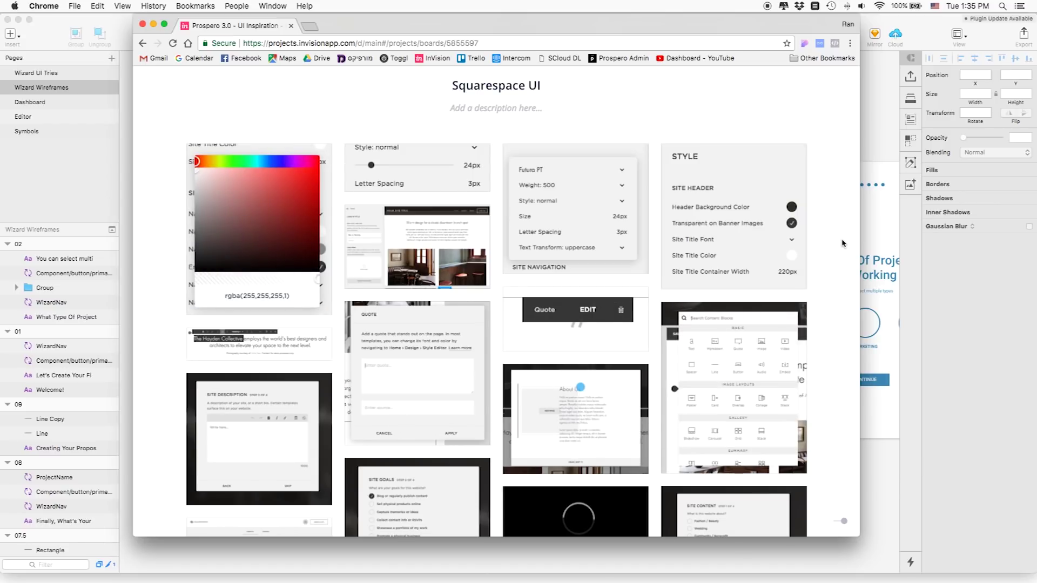
{"action": "scroll", "coordinate": [837, 244], "scroll_direction": "down", "scroll_amount": 6}
{"action": "scroll", "coordinate": [833, 245], "scroll_direction": "down", "scroll_amount": 2}
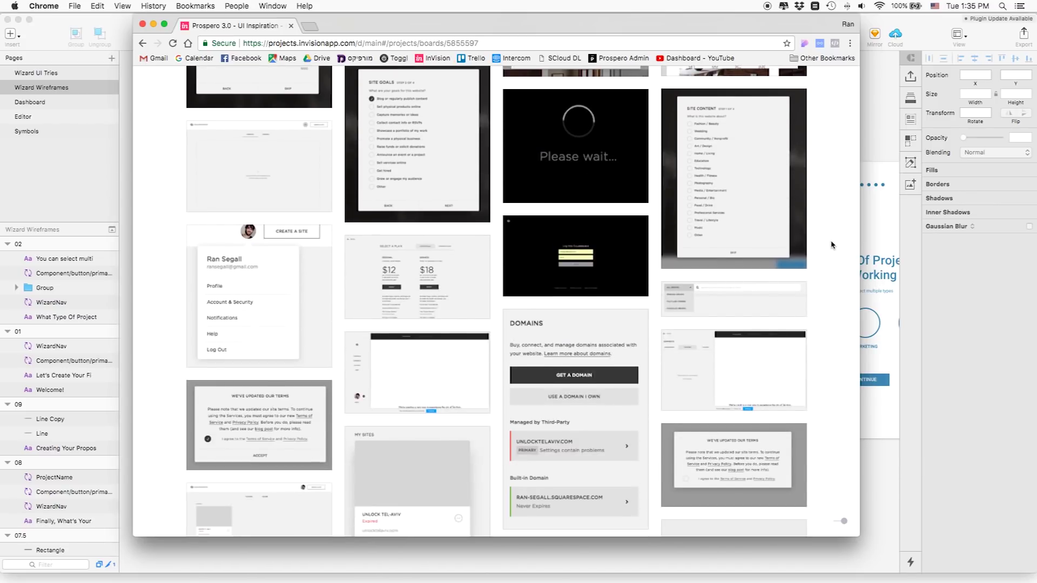
{"action": "mouse_move", "coordinate": [293, 346]}
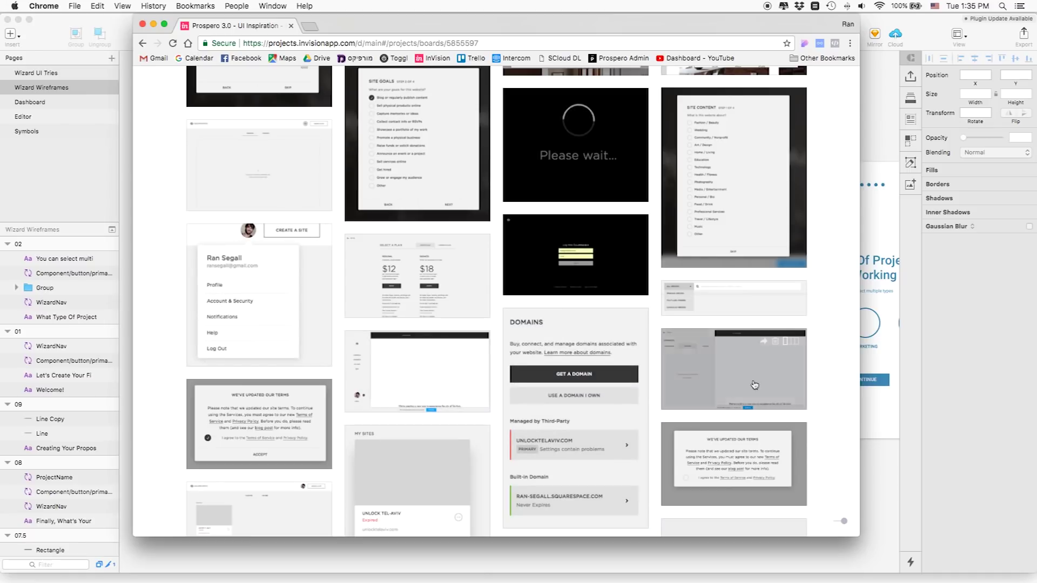
{"action": "scroll", "coordinate": [693, 349], "scroll_direction": "down", "scroll_amount": 1}
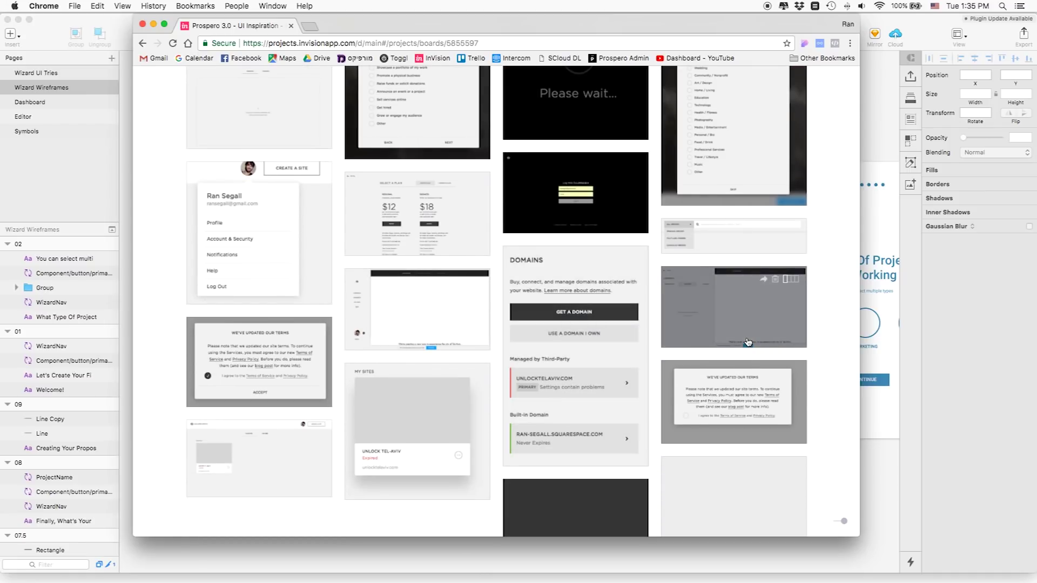
{"action": "scroll", "coordinate": [783, 334], "scroll_direction": "down", "scroll_amount": 1}
{"action": "scroll", "coordinate": [840, 351], "scroll_direction": "up", "scroll_amount": 10}
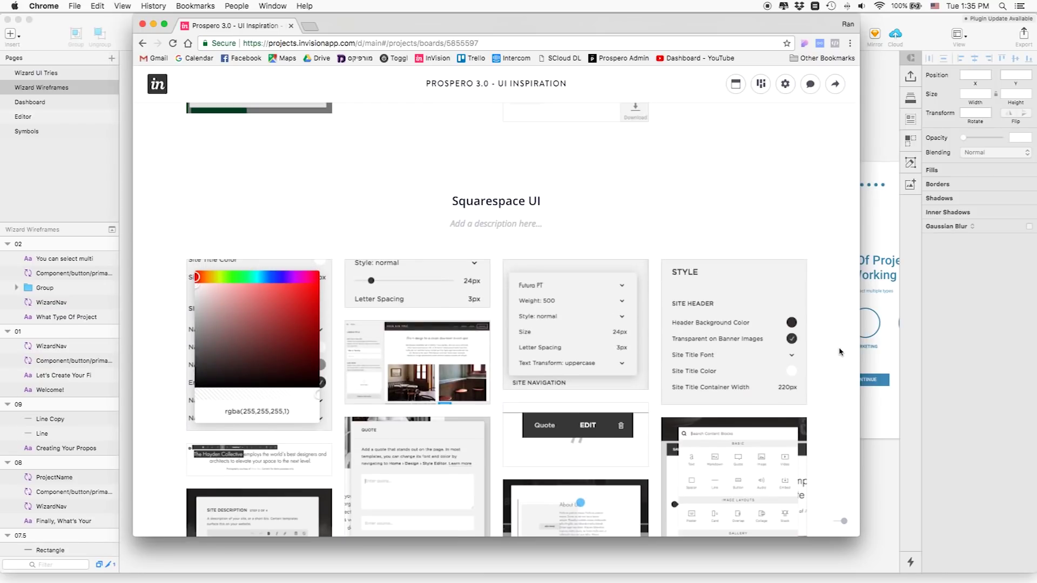
{"action": "scroll", "coordinate": [840, 351], "scroll_direction": "down", "scroll_amount": 1}
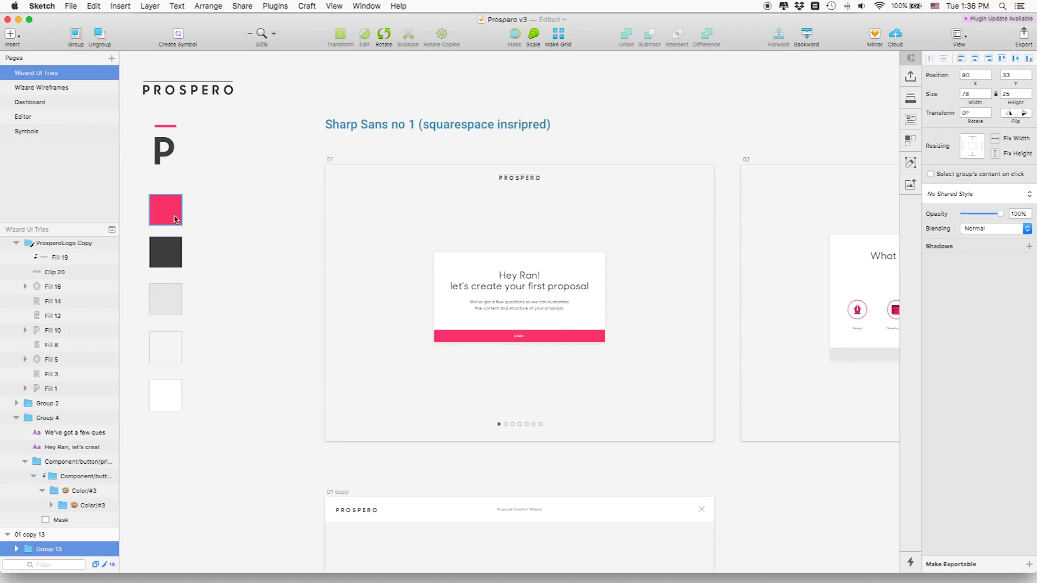
Step: Select the Hey Ran! welcome artboard 01 and zoom to it at 100%
{"action": "scroll", "coordinate": [170, 194], "scroll_direction": "up", "scroll_amount": 1}
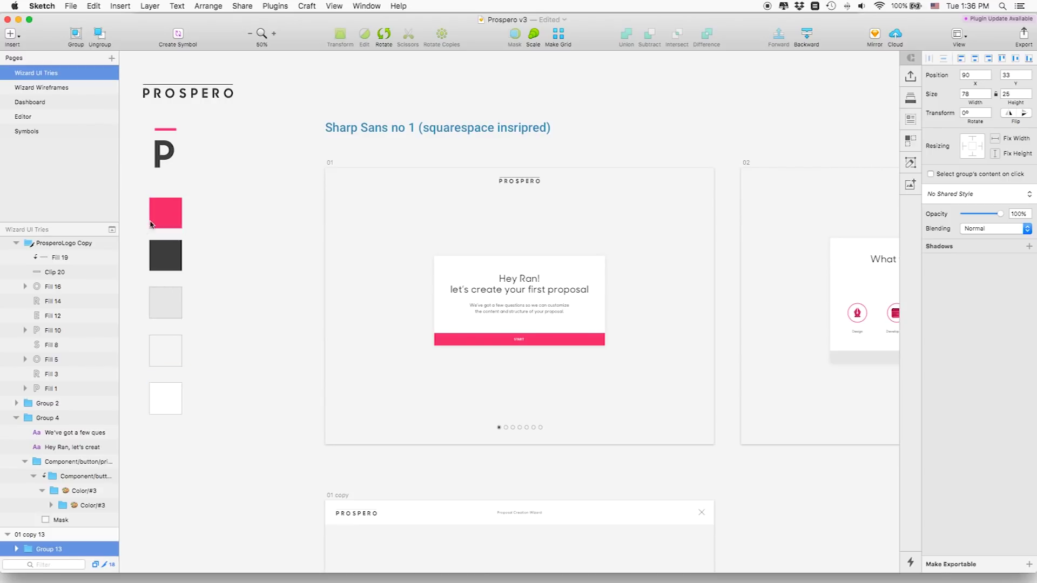
{"action": "scroll", "coordinate": [228, 218], "scroll_direction": "left", "scroll_amount": 1}
{"action": "scroll", "coordinate": [235, 219], "scroll_direction": "right", "scroll_amount": 2}
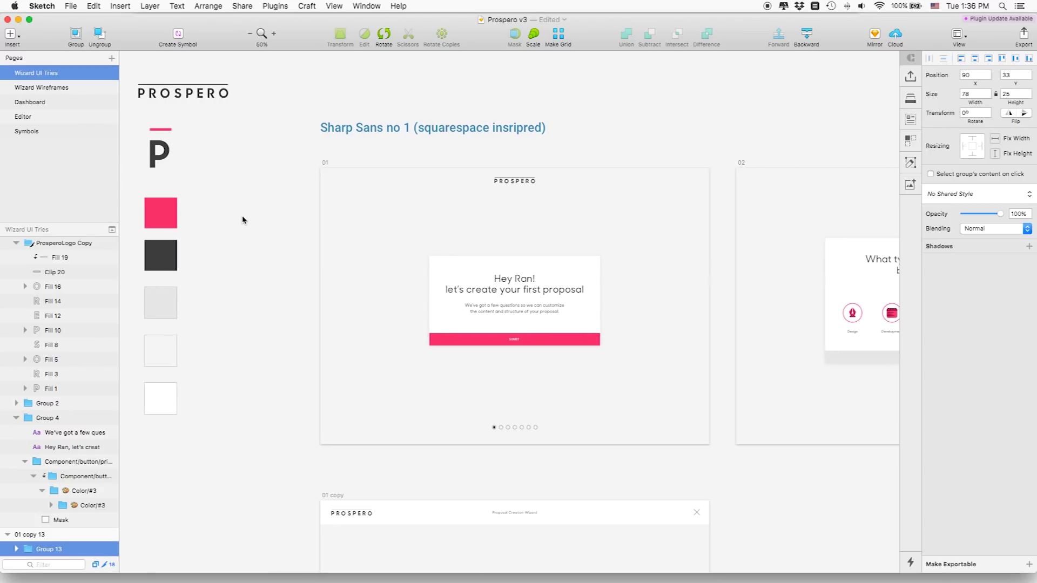
{"action": "left_click", "coordinate": [323, 163]}
{"action": "key", "text": "super+0"}
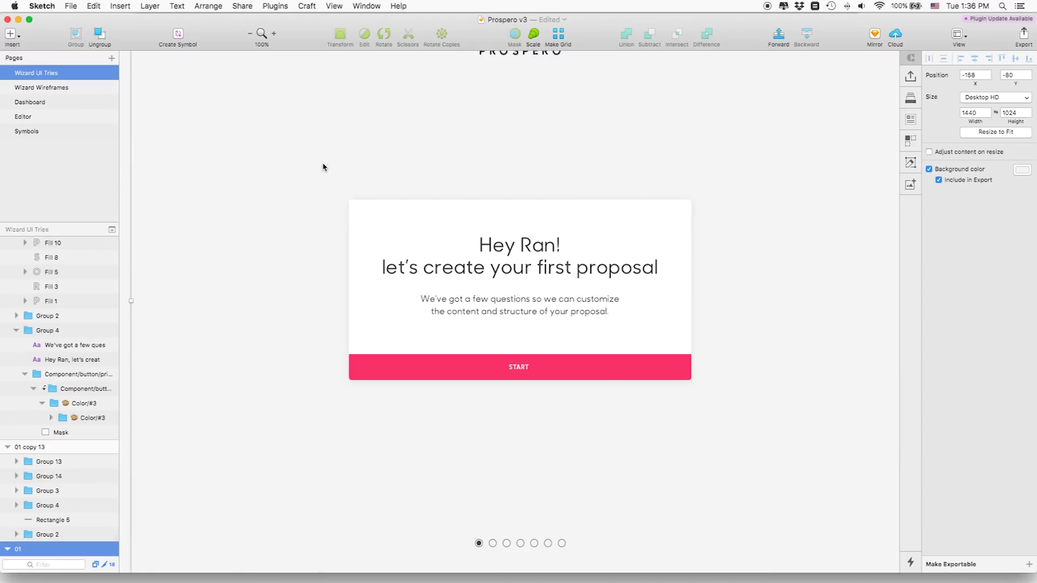
Step: Pan across the wizard screens, zoom back out, and deselect artboard 01
{"action": "scroll", "coordinate": [322, 163], "scroll_direction": "up", "scroll_amount": 2}
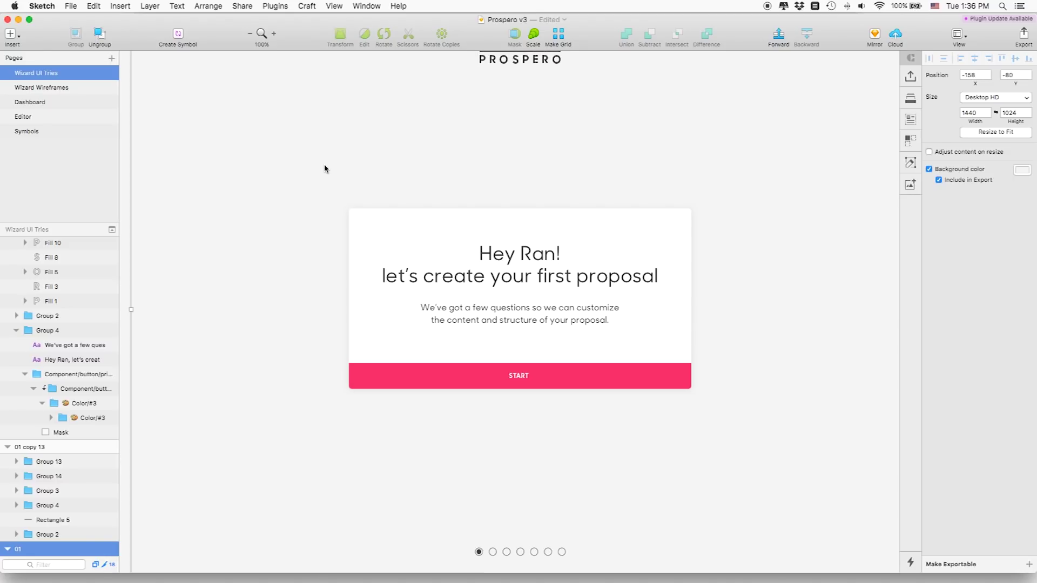
{"action": "scroll", "coordinate": [336, 178], "scroll_direction": "right", "scroll_amount": 15}
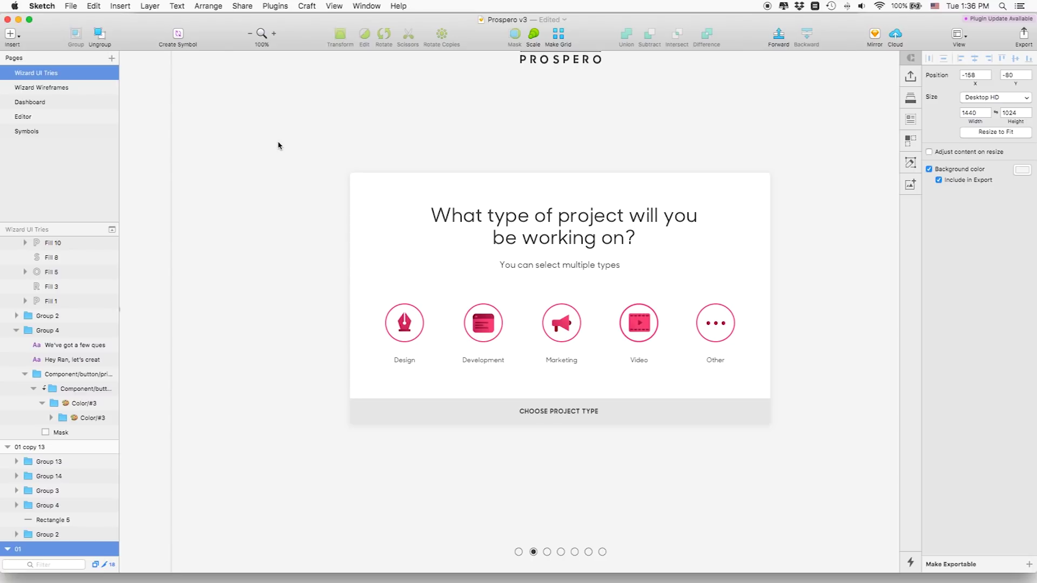
{"action": "scroll", "coordinate": [278, 145], "scroll_direction": "right", "scroll_amount": 15}
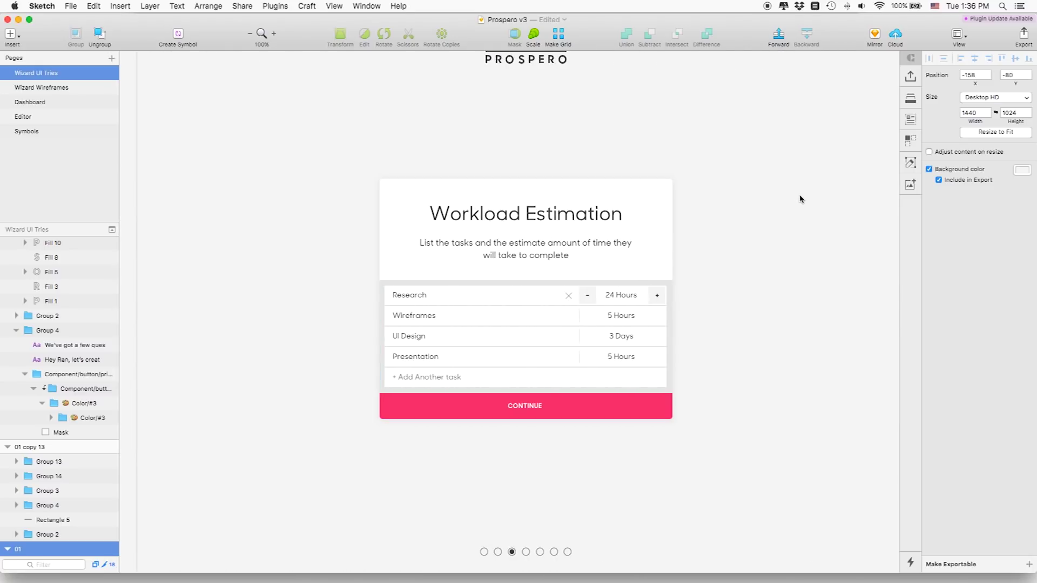
{"action": "scroll", "coordinate": [777, 229], "scroll_direction": "up", "scroll_amount": 2}
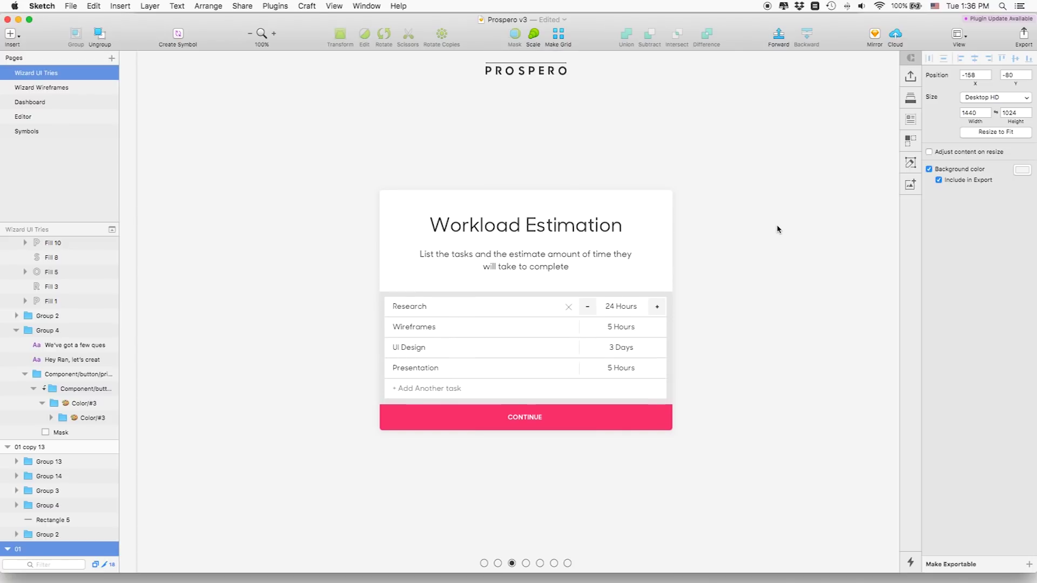
{"action": "key", "text": "super+minus"}
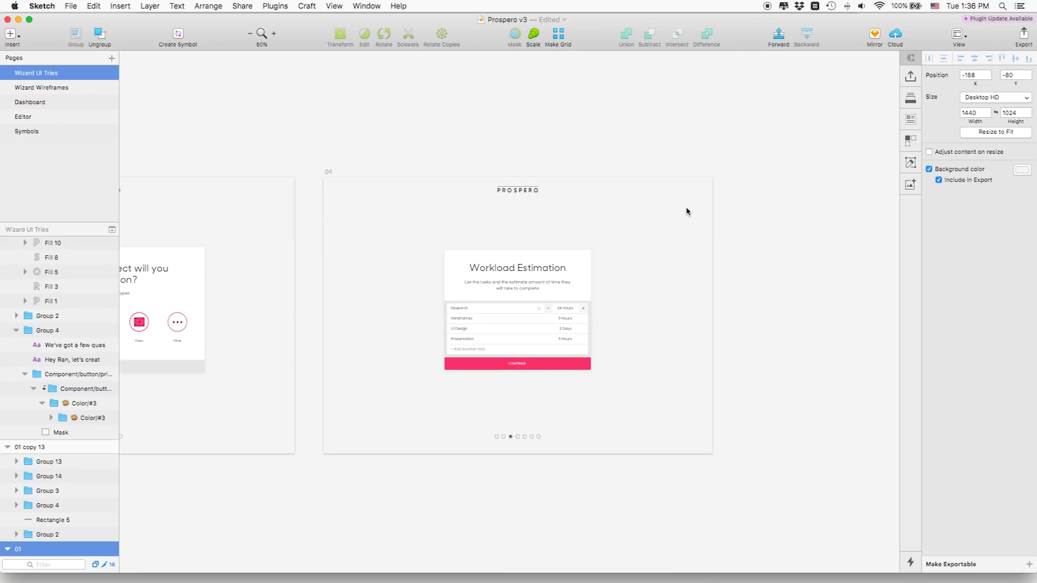
{"action": "scroll", "coordinate": [686, 209], "scroll_direction": "left", "scroll_amount": 15}
{"action": "scroll", "coordinate": [686, 210], "scroll_direction": "left", "scroll_amount": 5}
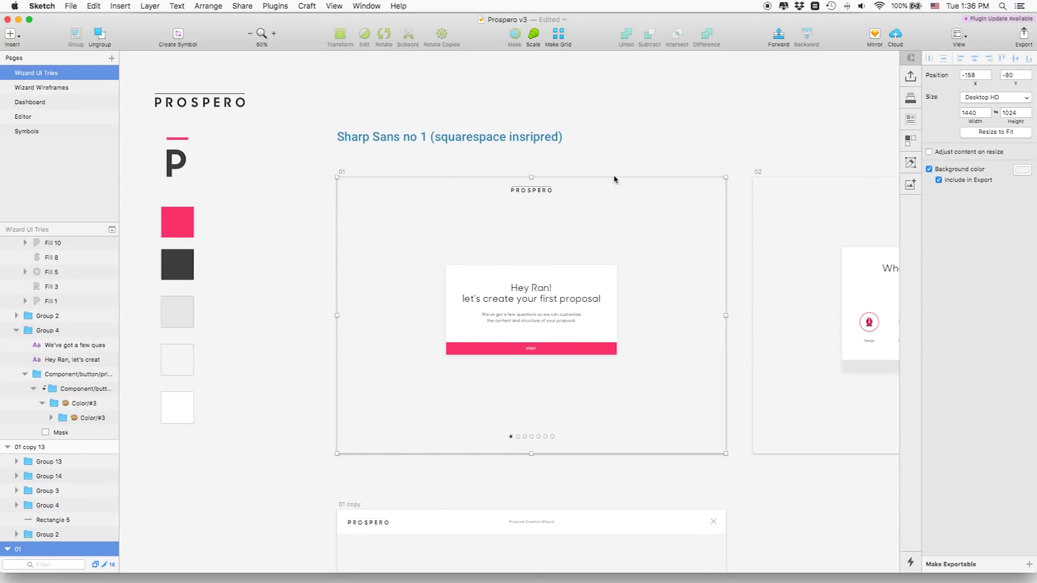
{"action": "left_click", "coordinate": [533, 186]}
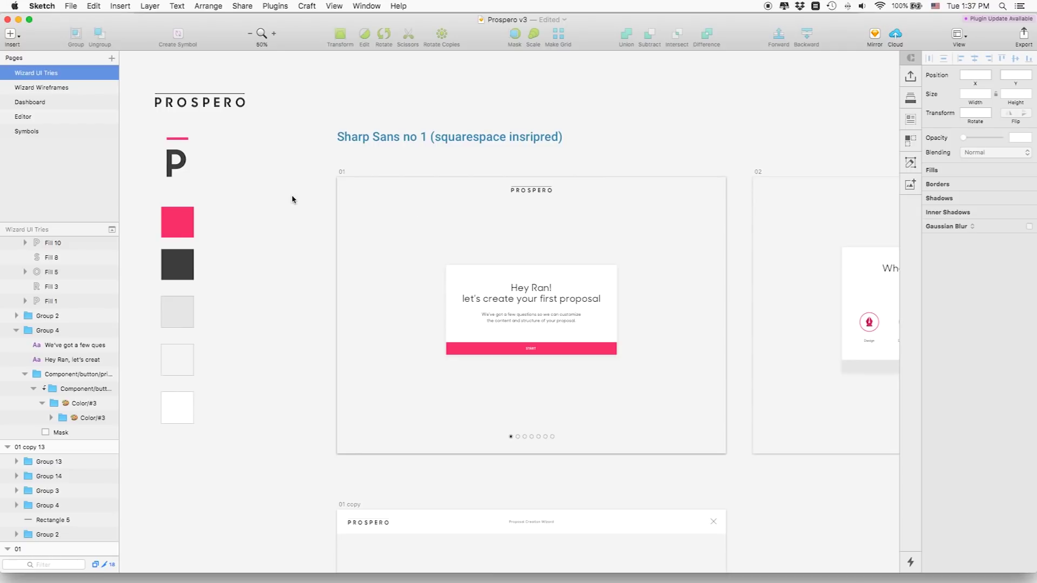
{"action": "scroll", "coordinate": [292, 200], "scroll_direction": "right", "scroll_amount": 3}
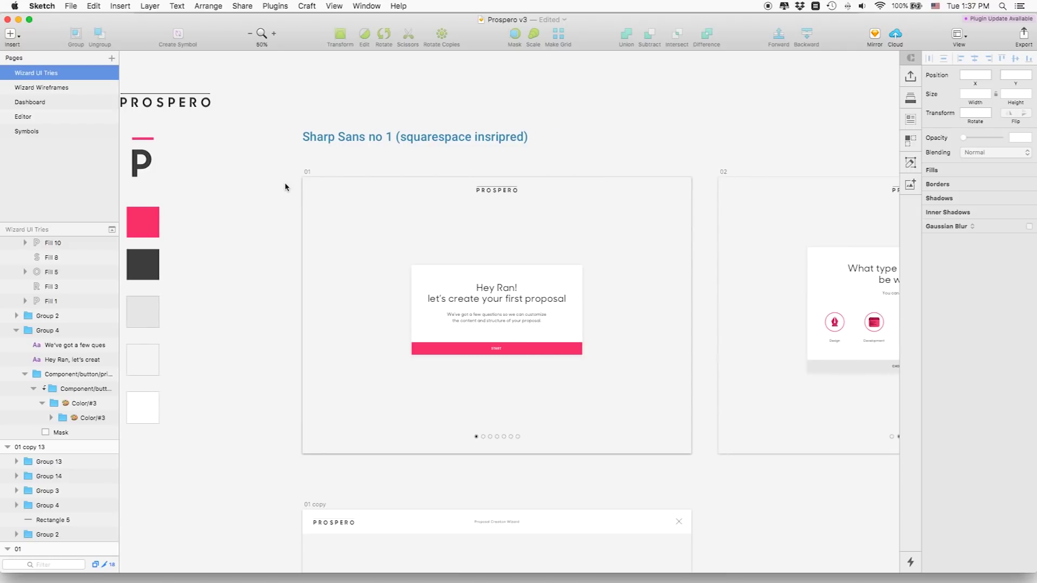
Step: View the 01 copy wizard screen at 100% with all panels hidden
{"action": "scroll", "coordinate": [273, 184], "scroll_direction": "right", "scroll_amount": 15}
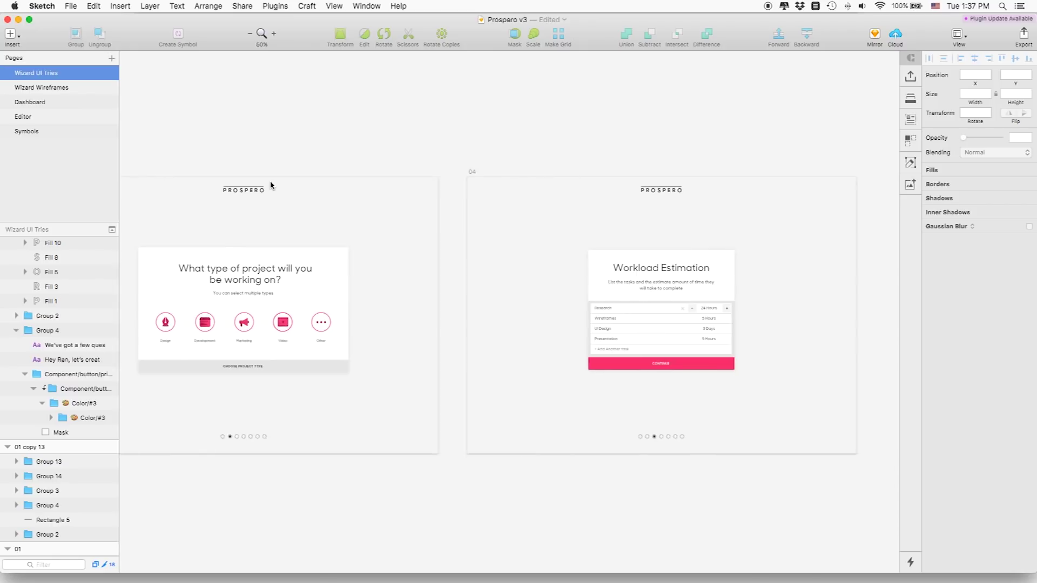
{"action": "scroll", "coordinate": [271, 185], "scroll_direction": "left", "scroll_amount": 10}
{"action": "scroll", "coordinate": [272, 185], "scroll_direction": "left", "scroll_amount": 15}
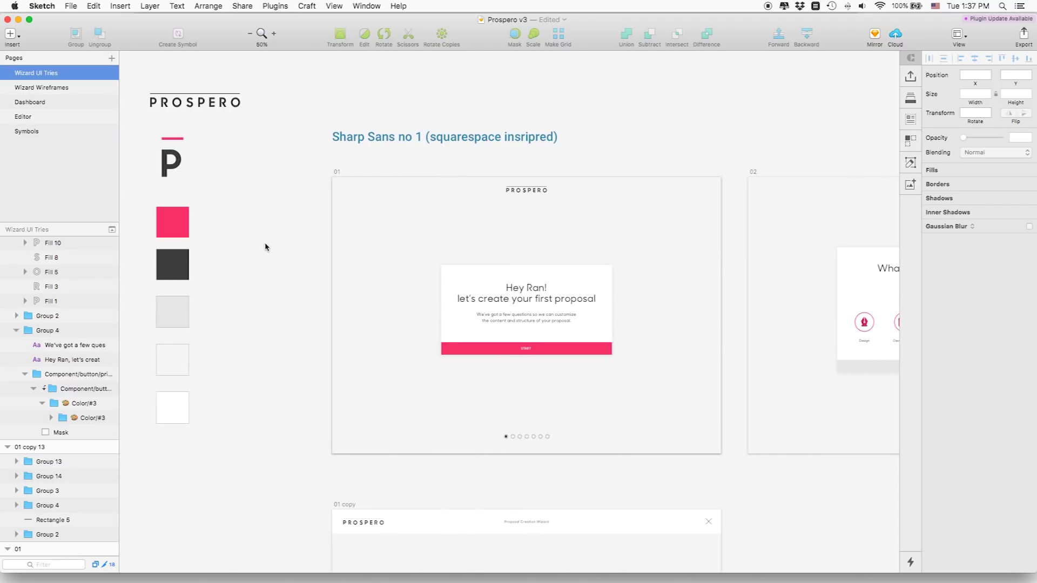
{"action": "scroll", "coordinate": [271, 231], "scroll_direction": "down", "scroll_amount": 15}
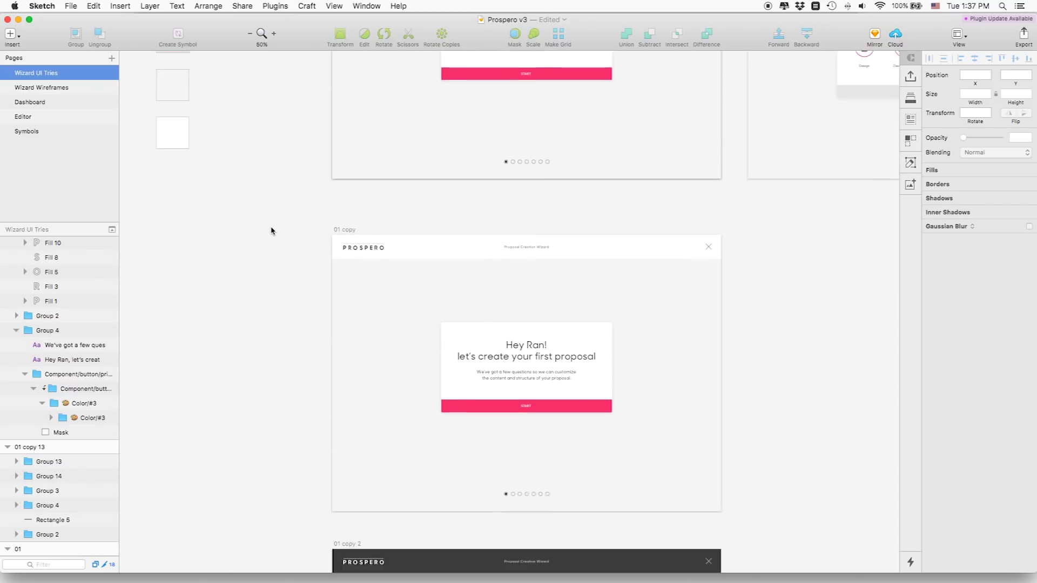
{"action": "scroll", "coordinate": [284, 185], "scroll_direction": "down", "scroll_amount": 2}
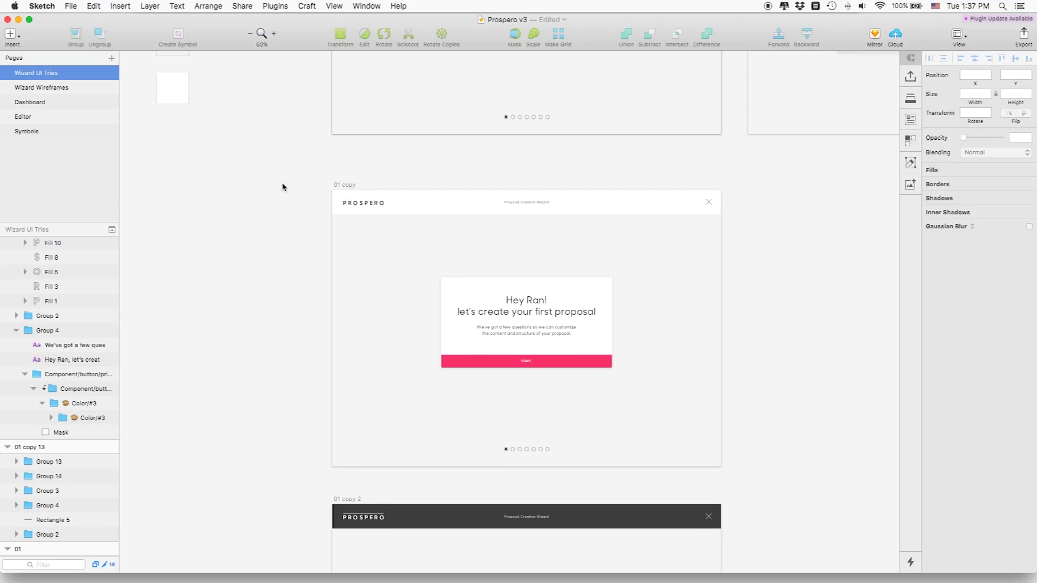
{"action": "key", "text": "super+0"}
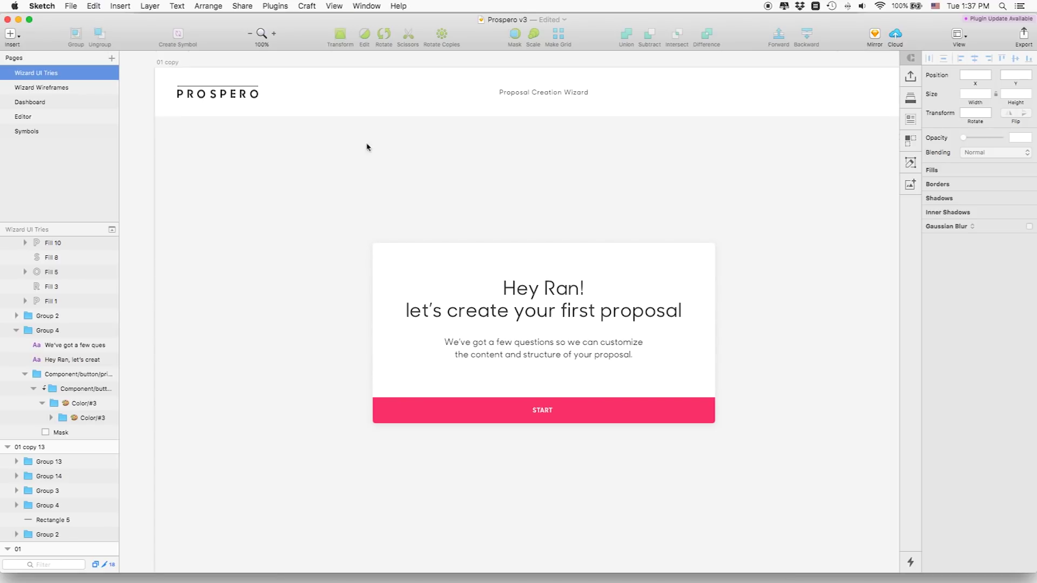
{"action": "scroll", "coordinate": [378, 149], "scroll_direction": "right", "scroll_amount": 3}
{"action": "key", "text": "super+period"}
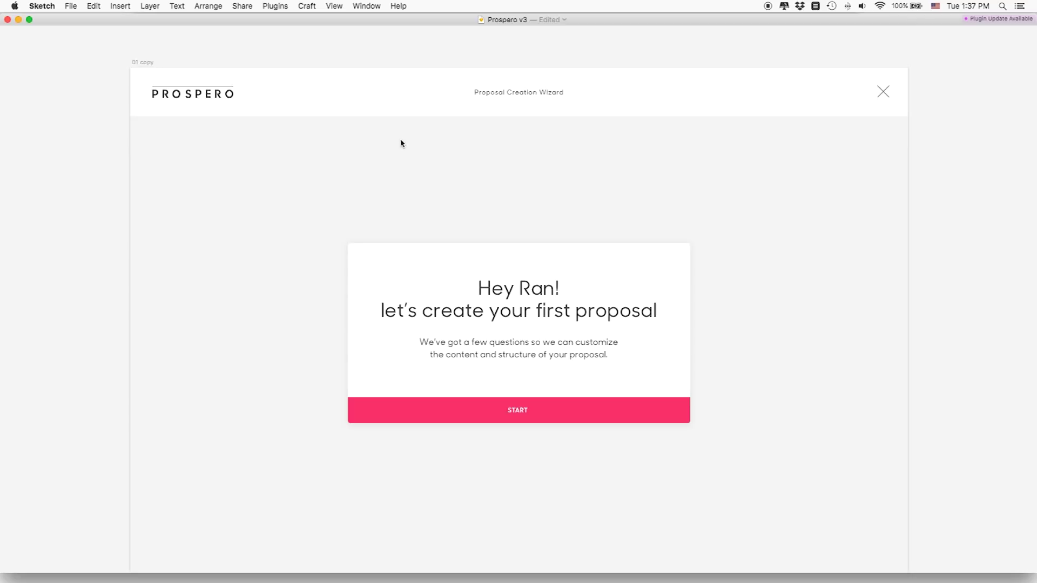
Step: Scroll down through the welcome-screen variants until reaching the Futura version
{"action": "scroll", "coordinate": [401, 143], "scroll_direction": "down", "scroll_amount": 10}
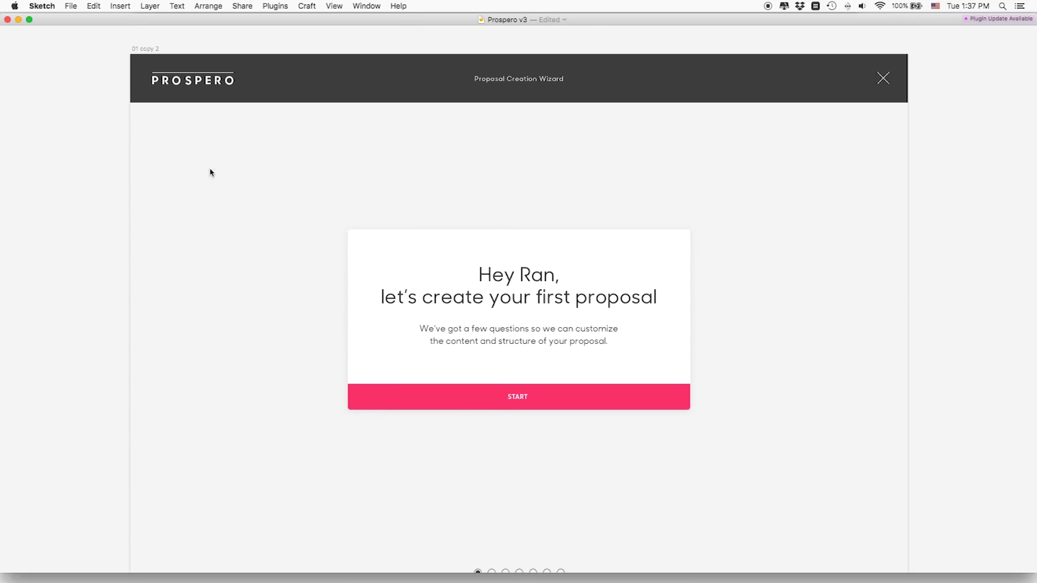
{"action": "scroll", "coordinate": [107, 172], "scroll_direction": "down", "scroll_amount": 2}
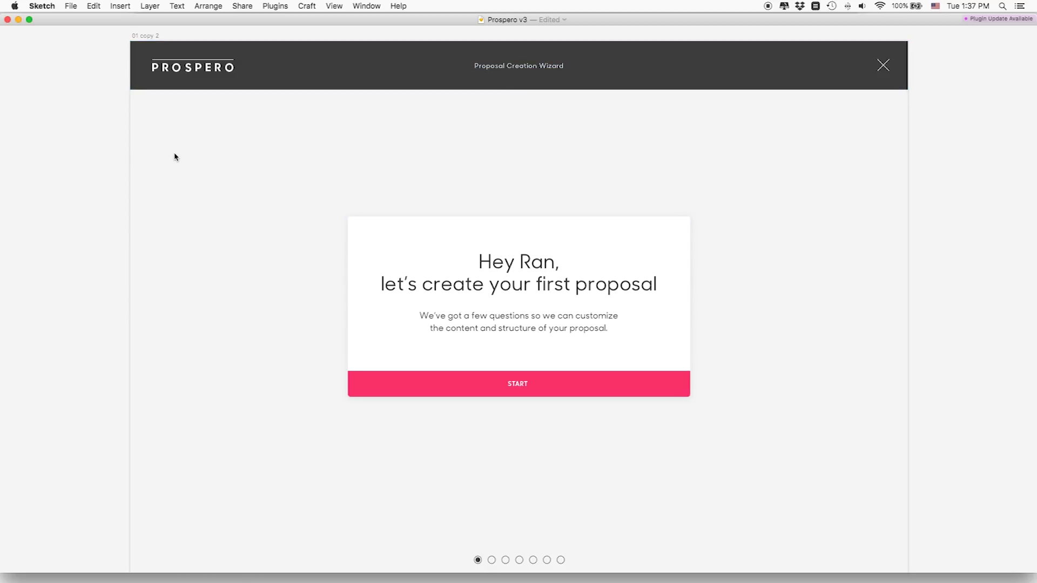
{"action": "scroll", "coordinate": [174, 157], "scroll_direction": "down", "scroll_amount": 12}
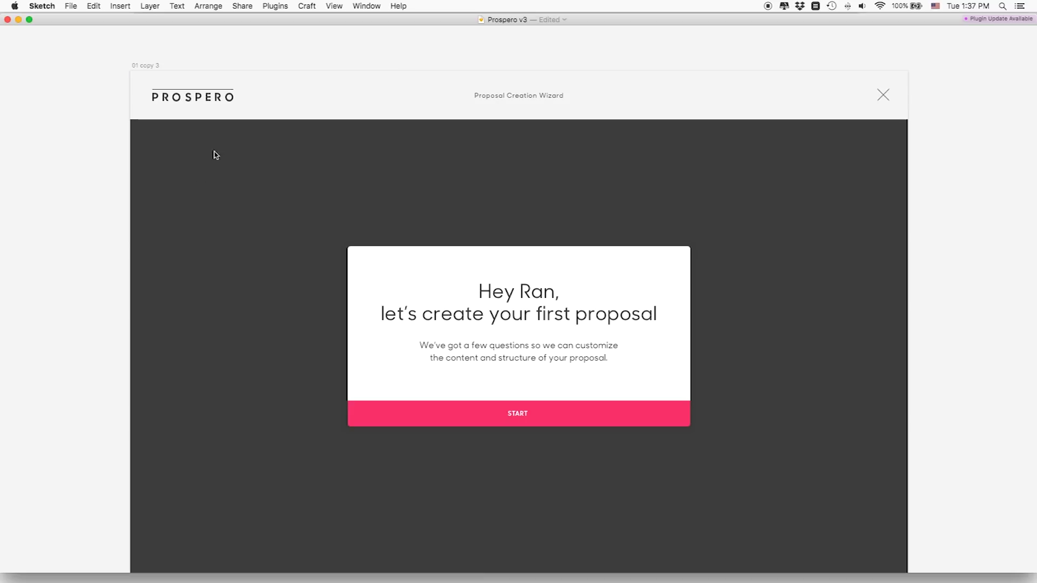
{"action": "scroll", "coordinate": [174, 168], "scroll_direction": "down", "scroll_amount": 1}
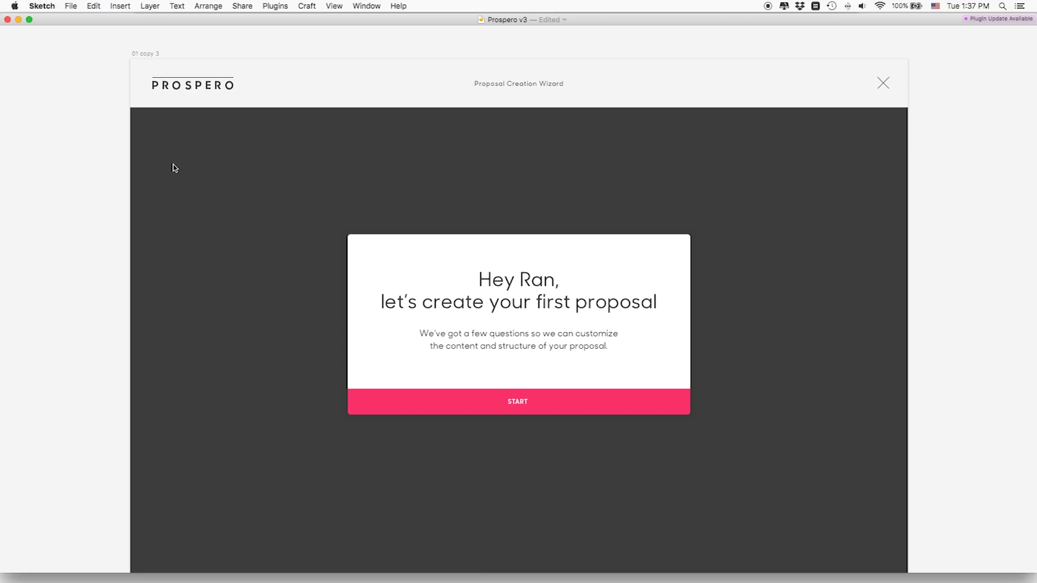
{"action": "scroll", "coordinate": [175, 168], "scroll_direction": "down", "scroll_amount": 10}
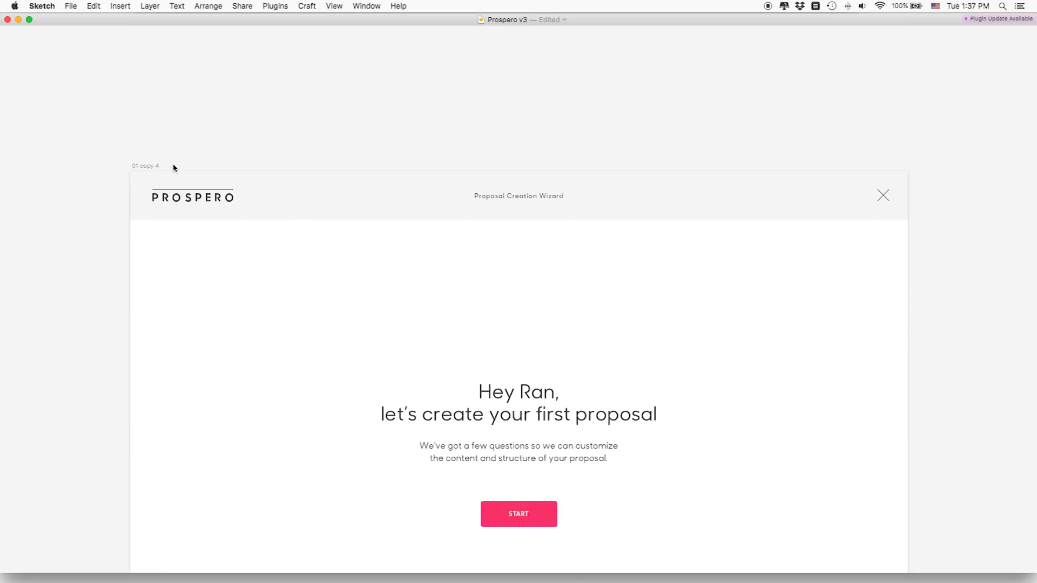
{"action": "scroll", "coordinate": [154, 180], "scroll_direction": "down", "scroll_amount": 15}
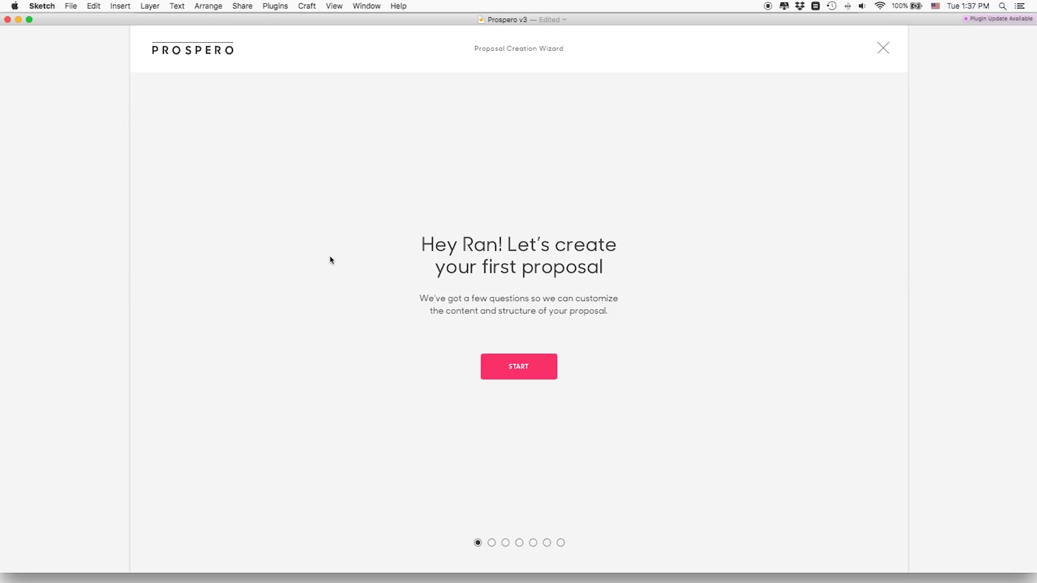
{"action": "scroll", "coordinate": [332, 260], "scroll_direction": "down", "scroll_amount": 10}
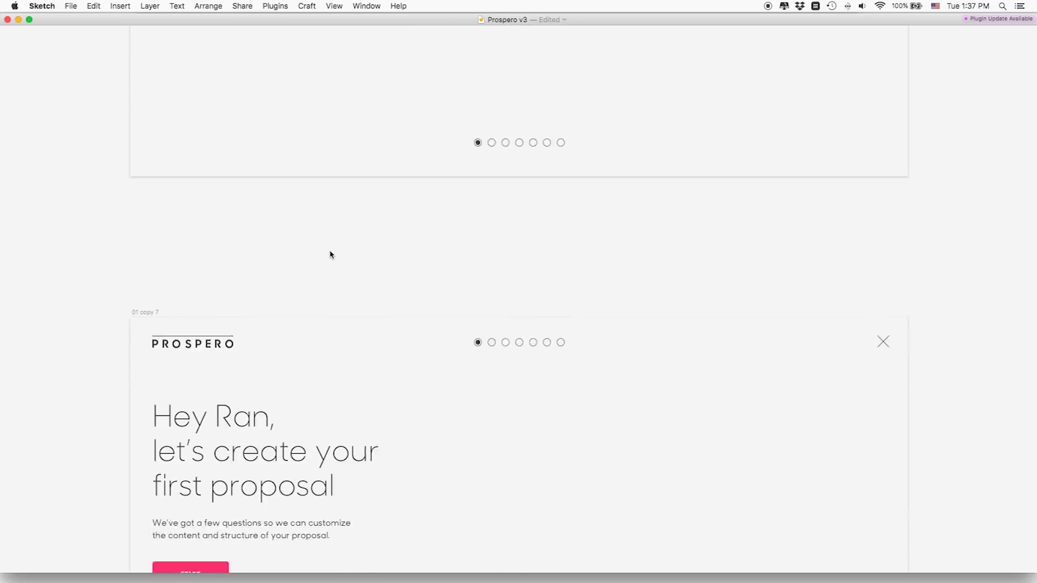
{"action": "scroll", "coordinate": [332, 255], "scroll_direction": "up", "scroll_amount": 5}
{"action": "scroll", "coordinate": [332, 254], "scroll_direction": "up", "scroll_amount": 5}
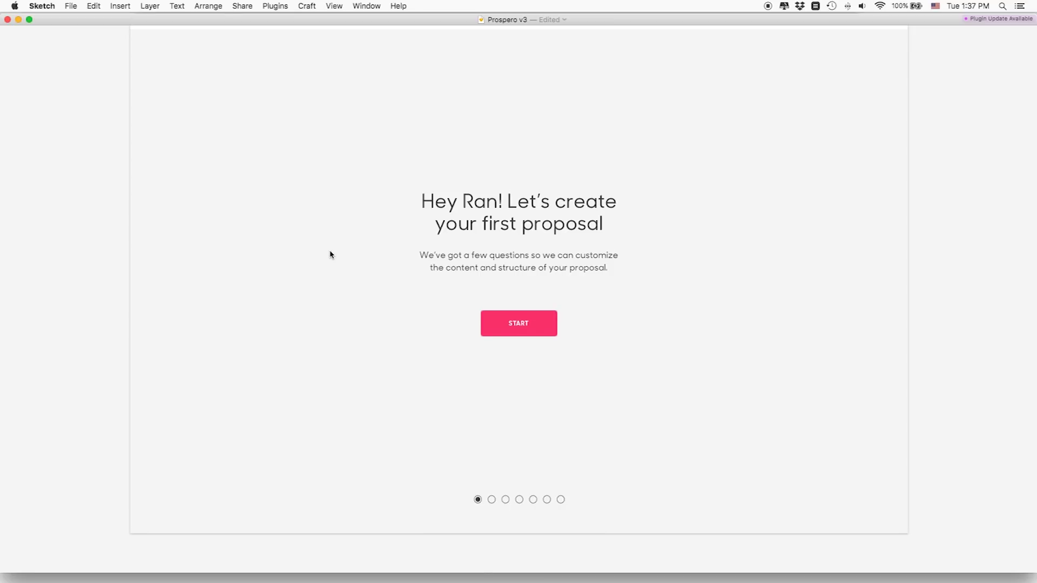
{"action": "scroll", "coordinate": [332, 254], "scroll_direction": "down", "scroll_amount": 10}
{"action": "scroll", "coordinate": [332, 255], "scroll_direction": "down", "scroll_amount": 12}
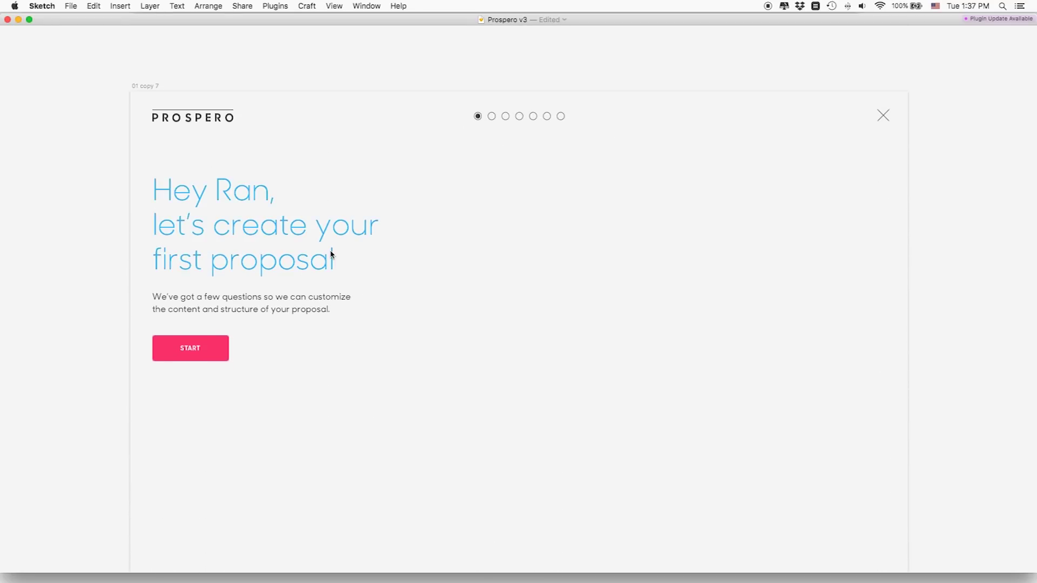
{"action": "scroll", "coordinate": [332, 255], "scroll_direction": "down", "scroll_amount": 8}
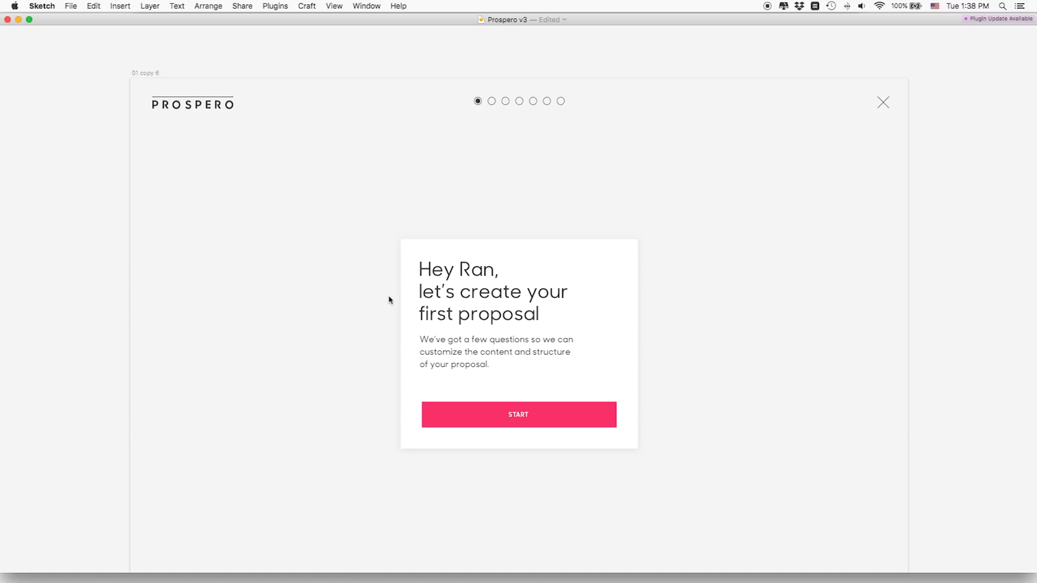
{"action": "scroll", "coordinate": [387, 298], "scroll_direction": "right", "scroll_amount": 10}
{"action": "scroll", "coordinate": [382, 287], "scroll_direction": "left", "scroll_amount": 5}
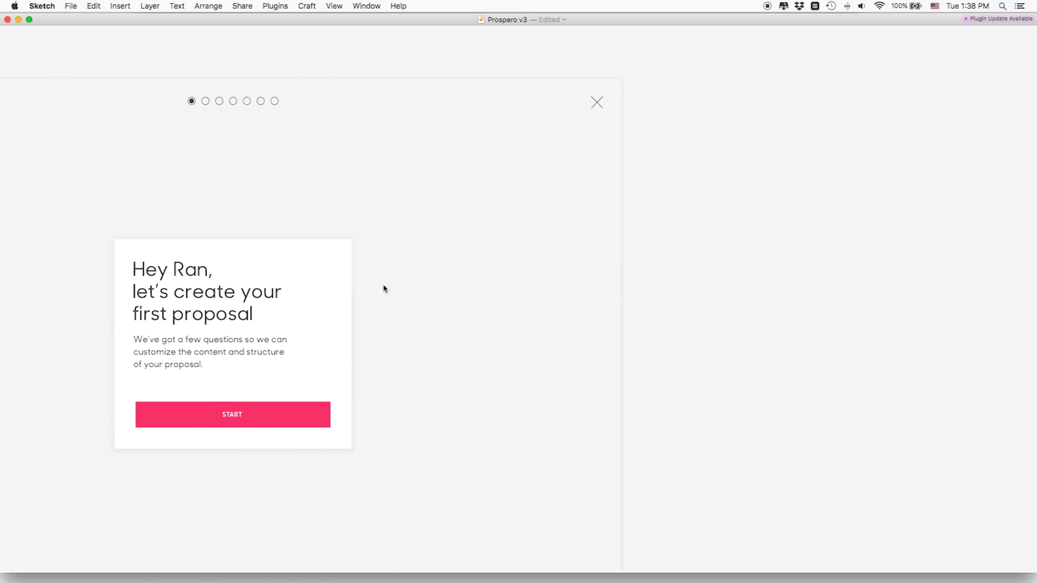
{"action": "scroll", "coordinate": [383, 289], "scroll_direction": "down", "scroll_amount": 10}
{"action": "scroll", "coordinate": [384, 290], "scroll_direction": "down", "scroll_amount": 5}
{"action": "scroll", "coordinate": [385, 290], "scroll_direction": "left", "scroll_amount": 5}
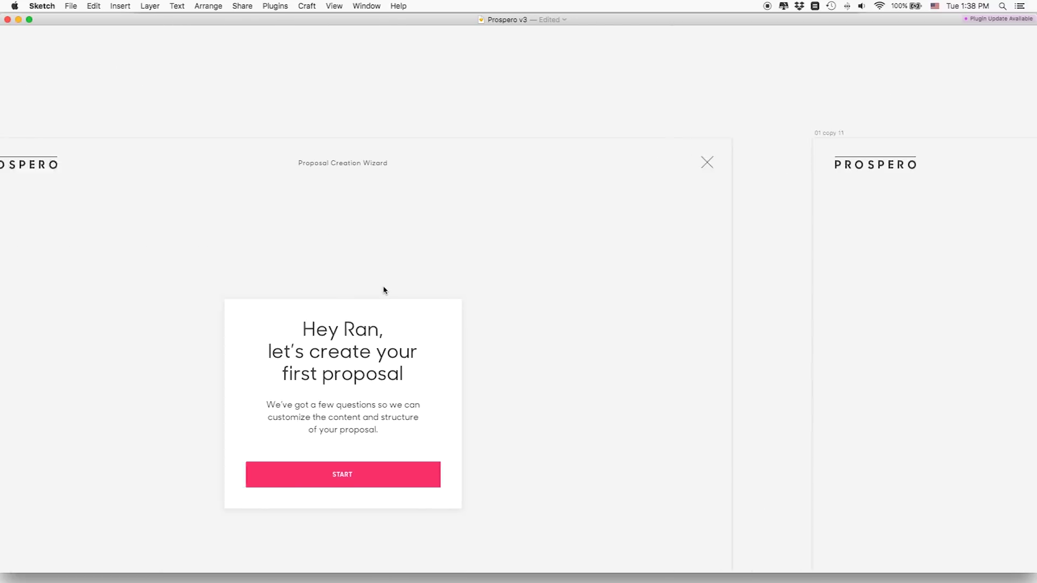
{"action": "scroll", "coordinate": [387, 289], "scroll_direction": "left", "scroll_amount": 9}
{"action": "scroll", "coordinate": [384, 286], "scroll_direction": "right", "scroll_amount": 4}
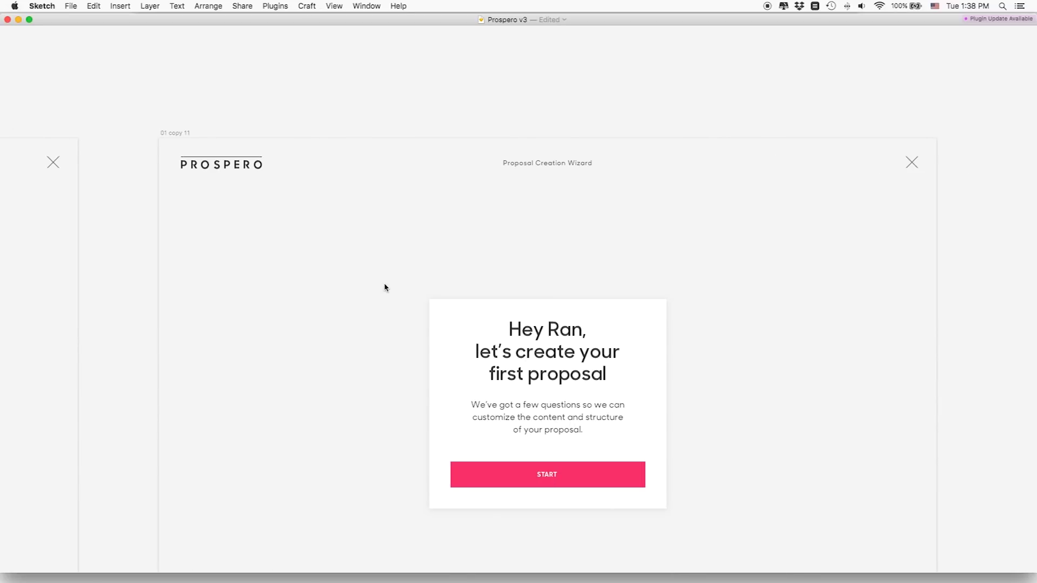
{"action": "scroll", "coordinate": [384, 286], "scroll_direction": "left", "scroll_amount": 9}
{"action": "scroll", "coordinate": [386, 287], "scroll_direction": "right", "scroll_amount": 15}
{"action": "scroll", "coordinate": [386, 288], "scroll_direction": "left", "scroll_amount": 20}
{"action": "scroll", "coordinate": [385, 287], "scroll_direction": "up", "scroll_amount": 8}
{"action": "scroll", "coordinate": [384, 287], "scroll_direction": "left", "scroll_amount": 5}
{"action": "scroll", "coordinate": [385, 287], "scroll_direction": "down", "scroll_amount": 8}
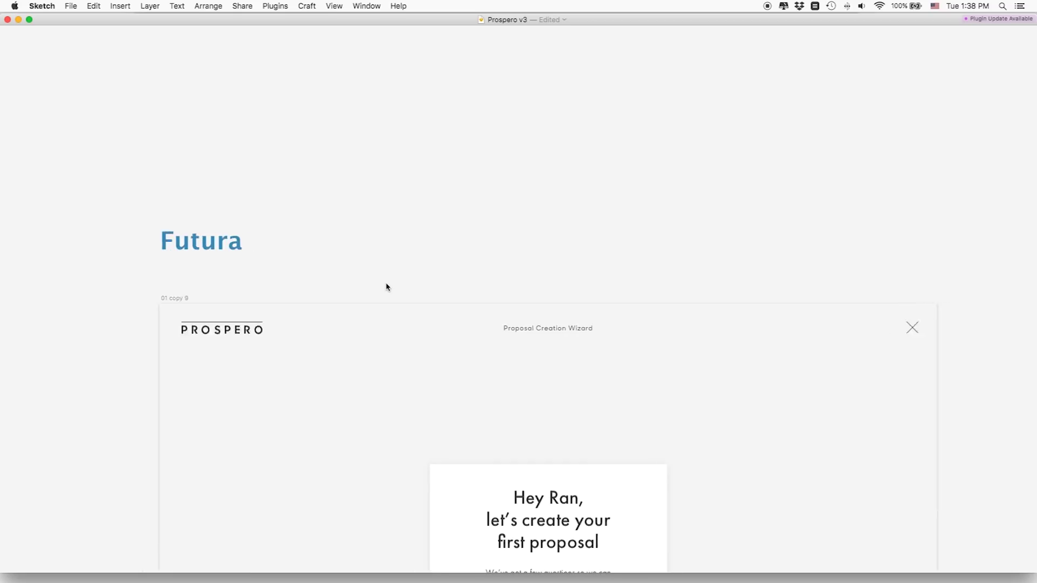
{"action": "scroll", "coordinate": [388, 287], "scroll_direction": "right", "scroll_amount": 3}
{"action": "scroll", "coordinate": [386, 286], "scroll_direction": "down", "scroll_amount": 2}
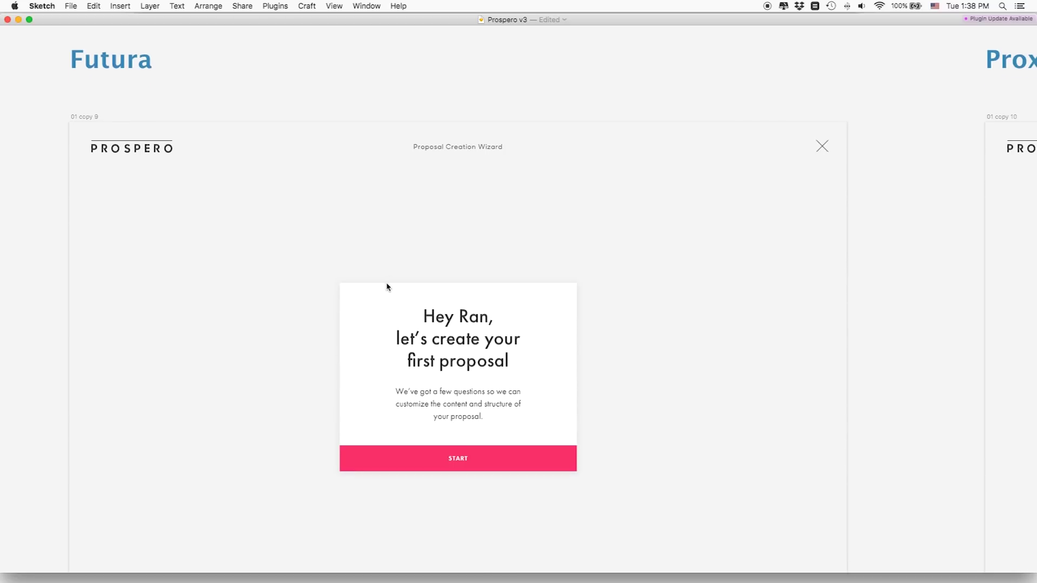
{"action": "scroll", "coordinate": [386, 287], "scroll_direction": "right", "scroll_amount": 20}
{"action": "scroll", "coordinate": [387, 287], "scroll_direction": "right", "scroll_amount": 4}
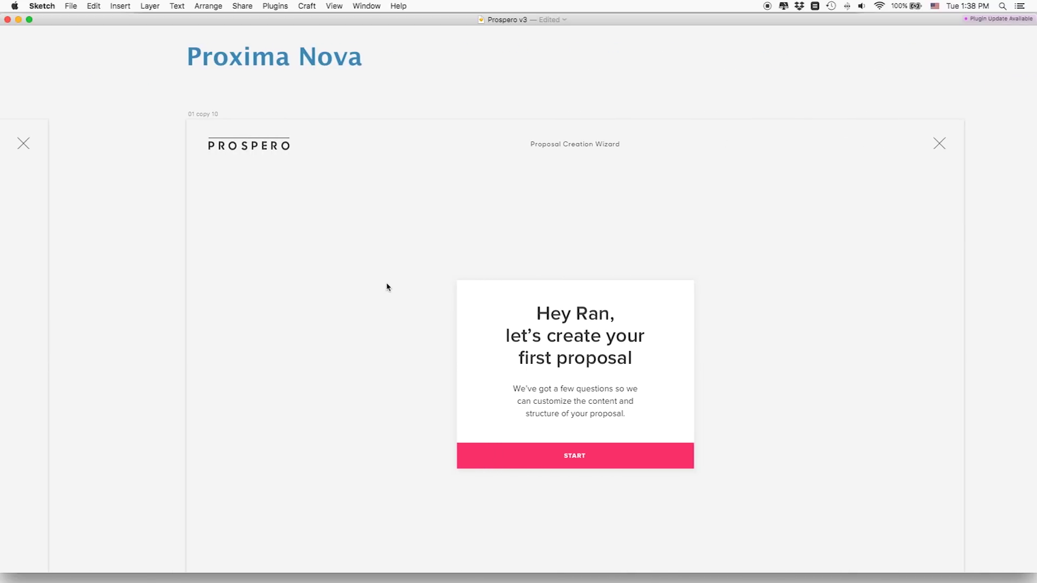
{"action": "scroll", "coordinate": [387, 286], "scroll_direction": "left", "scroll_amount": 20}
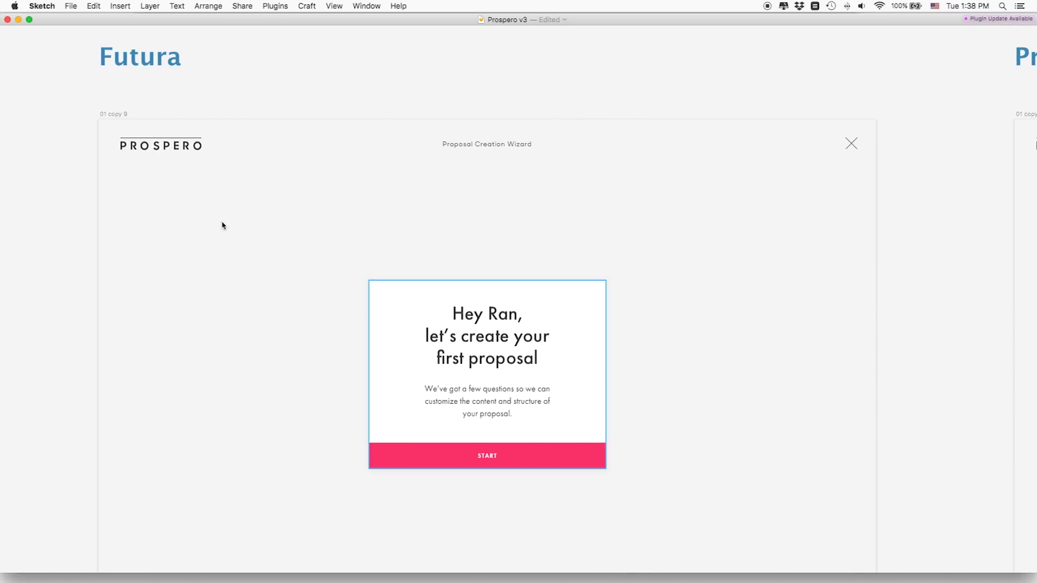
{"action": "scroll", "coordinate": [309, 235], "scroll_direction": "down", "scroll_amount": 20}
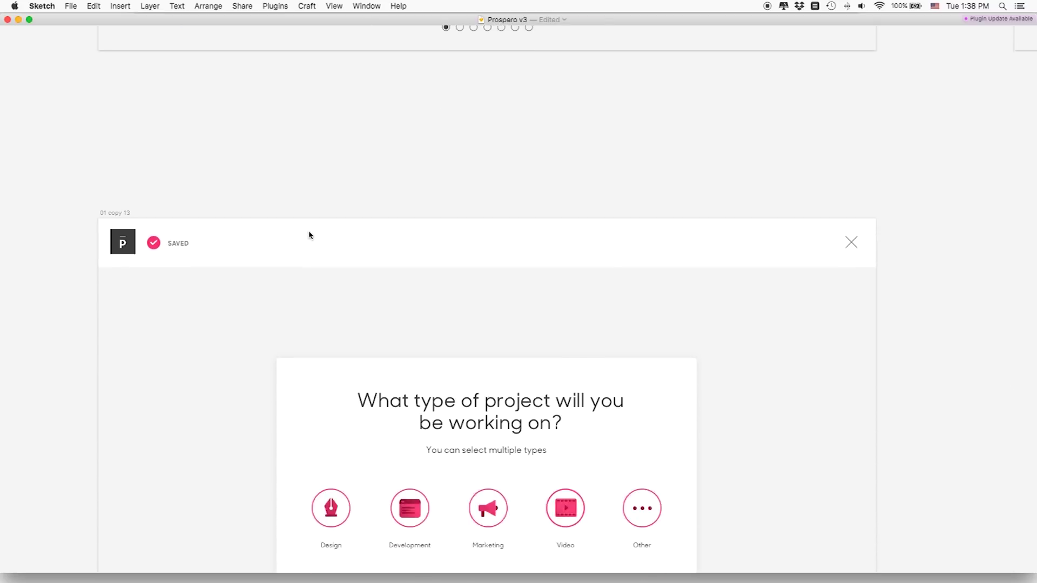
Step: Zoom out to survey all wizard artboards, then zoom back in on the style-guide row
{"action": "scroll", "coordinate": [310, 235], "scroll_direction": "down", "scroll_amount": 2}
{"action": "scroll", "coordinate": [241, 226], "scroll_direction": "down", "scroll_amount": 3}
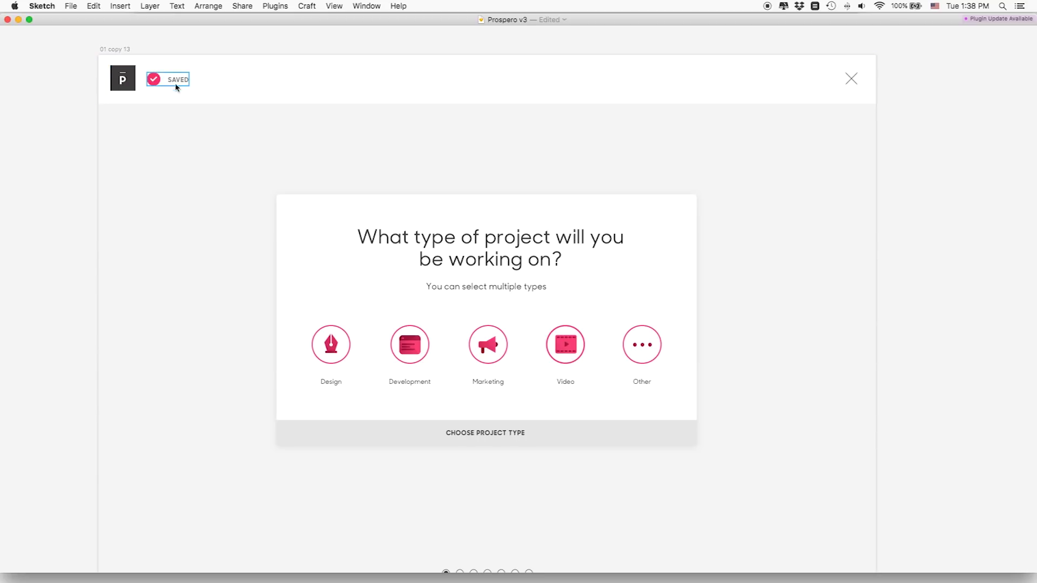
{"action": "scroll", "coordinate": [204, 167], "scroll_direction": "down", "scroll_amount": 2}
{"action": "scroll", "coordinate": [204, 167], "scroll_direction": "down", "scroll_amount": 3}
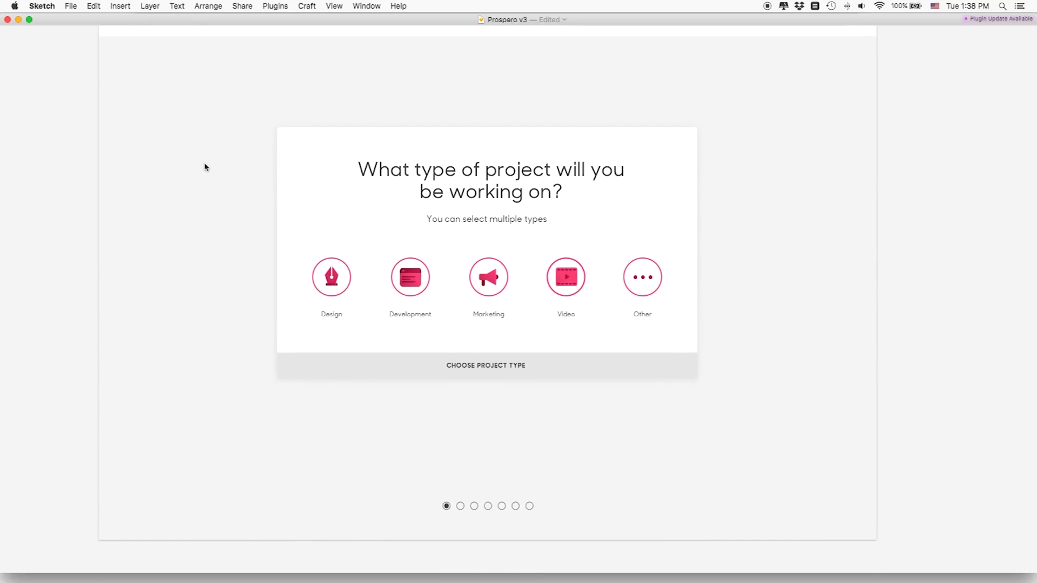
{"action": "scroll", "coordinate": [204, 167], "scroll_direction": "up", "scroll_amount": 2}
{"action": "key", "text": "super+minus"}
{"action": "scroll", "coordinate": [313, 250], "scroll_direction": "up", "scroll_amount": 15}
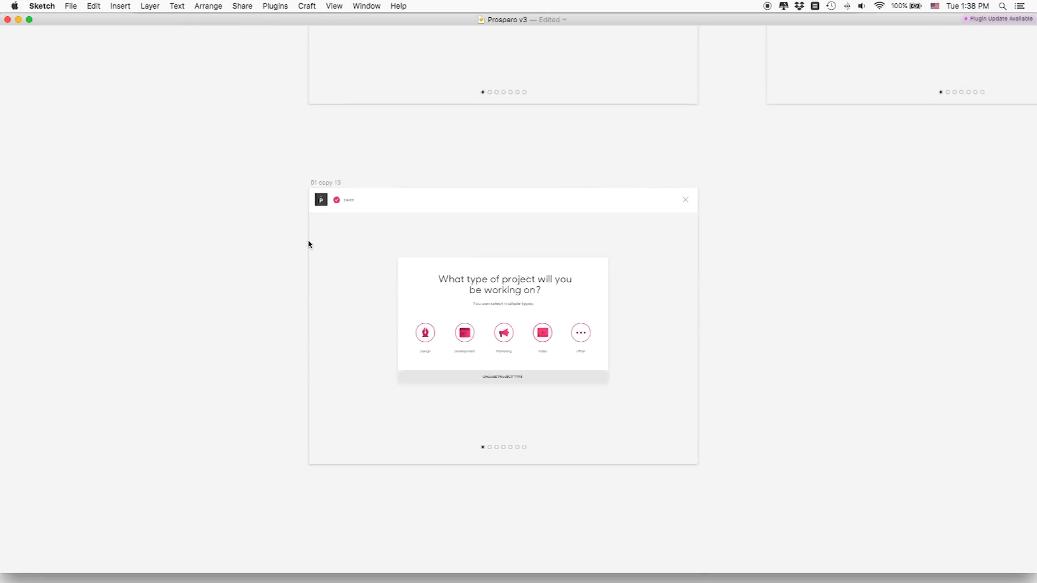
{"action": "key", "text": "super+minus"}
{"action": "scroll", "coordinate": [309, 244], "scroll_direction": "up", "scroll_amount": 12}
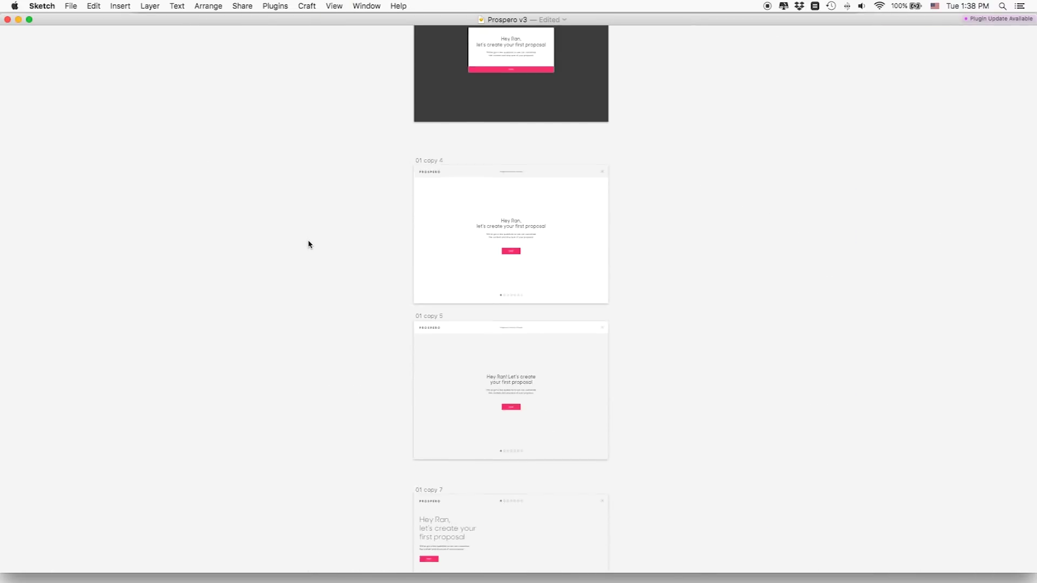
{"action": "key", "text": "super+plus"}
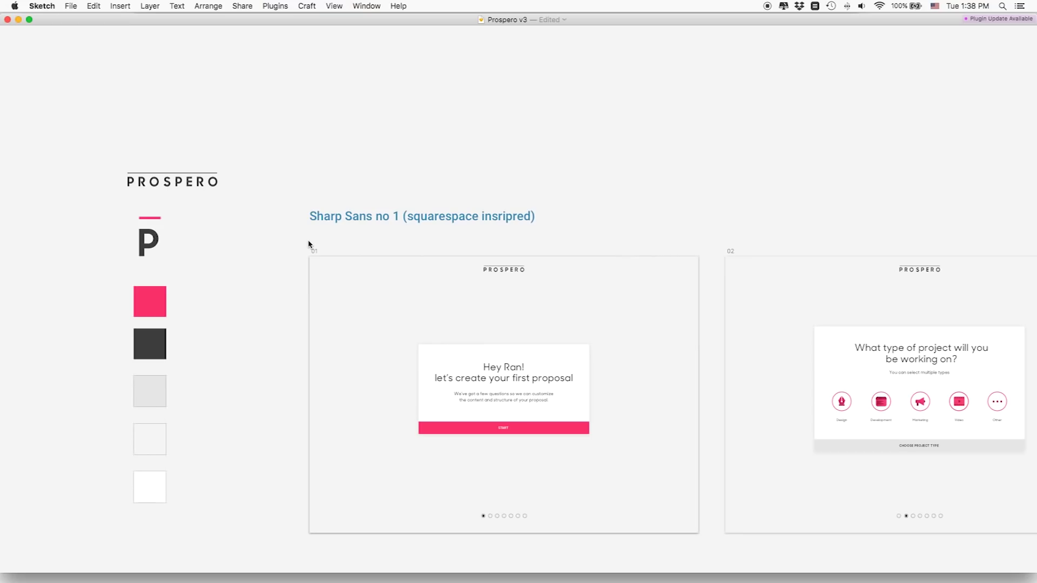
Step: Restore the workspace panels and go through Wizard Wireframes to the Dashboard page
{"action": "key", "text": "super+period"}
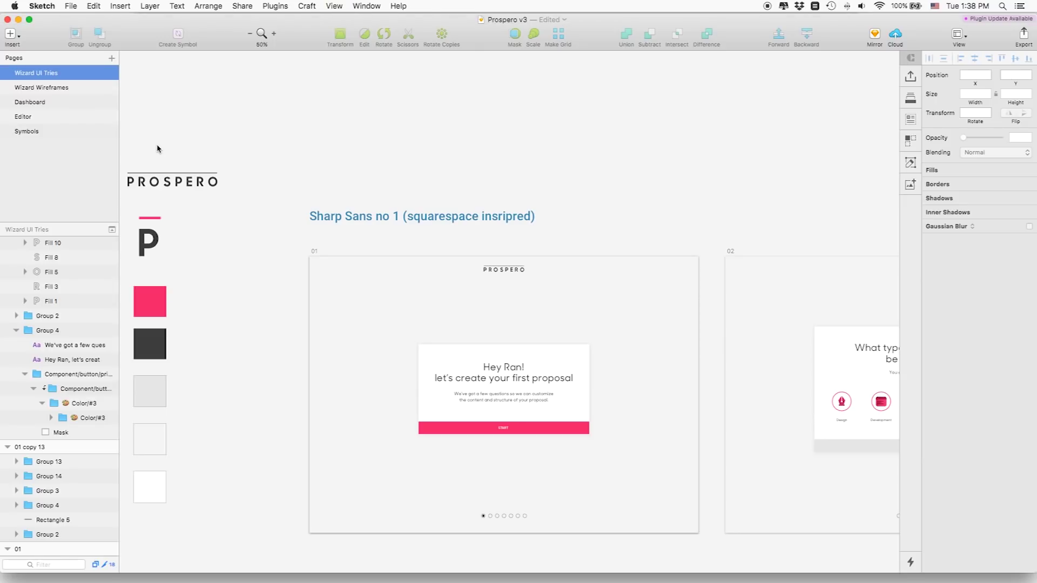
{"action": "left_click", "coordinate": [49, 88]}
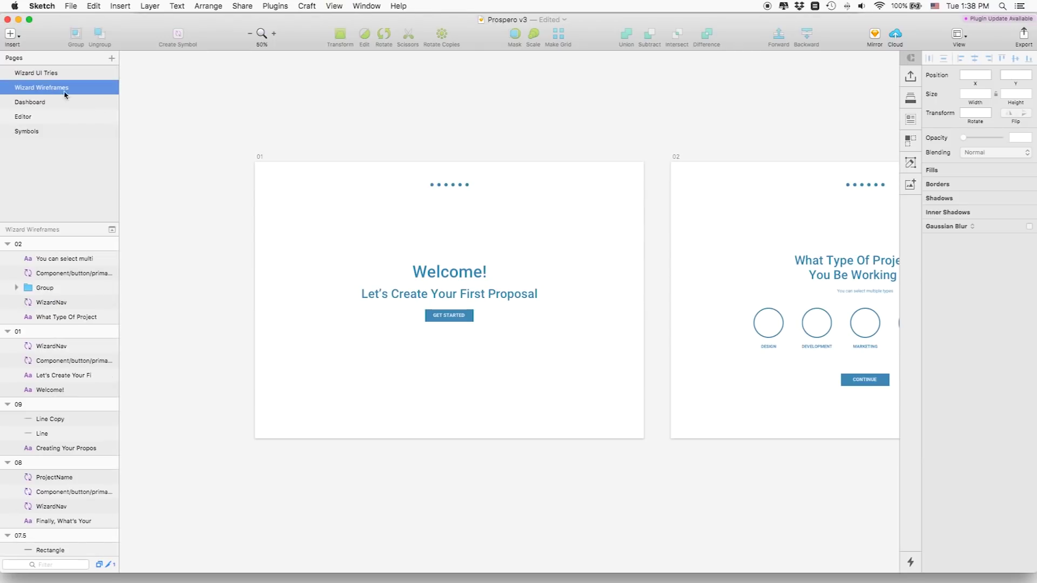
{"action": "left_click", "coordinate": [36, 102]}
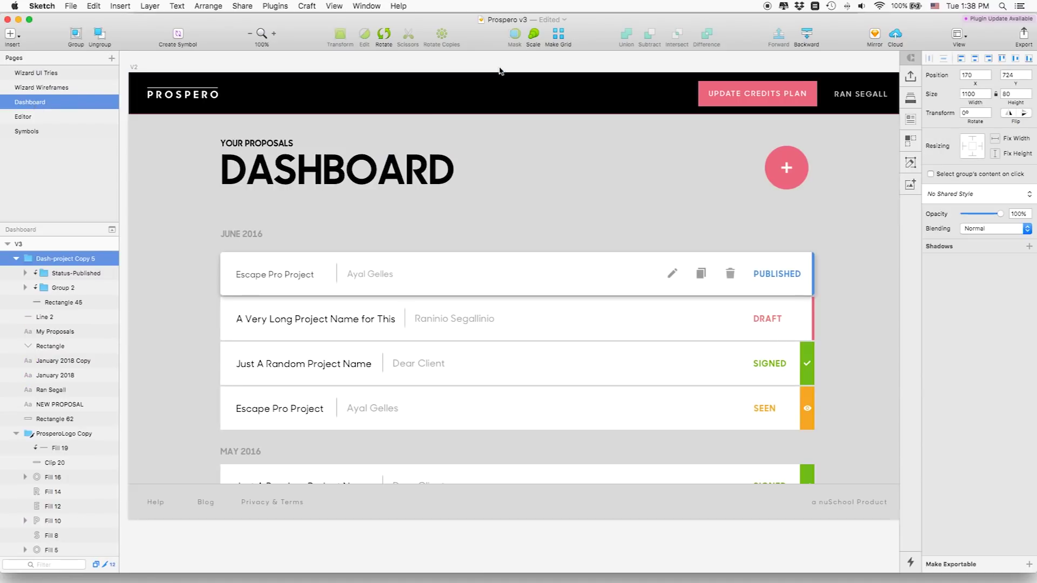
Step: Compare the V2 and V3 dashboard artboards, then switch to the Editor page
{"action": "key", "text": "super+minus"}
{"action": "scroll", "coordinate": [555, 81], "scroll_direction": "right", "scroll_amount": 10}
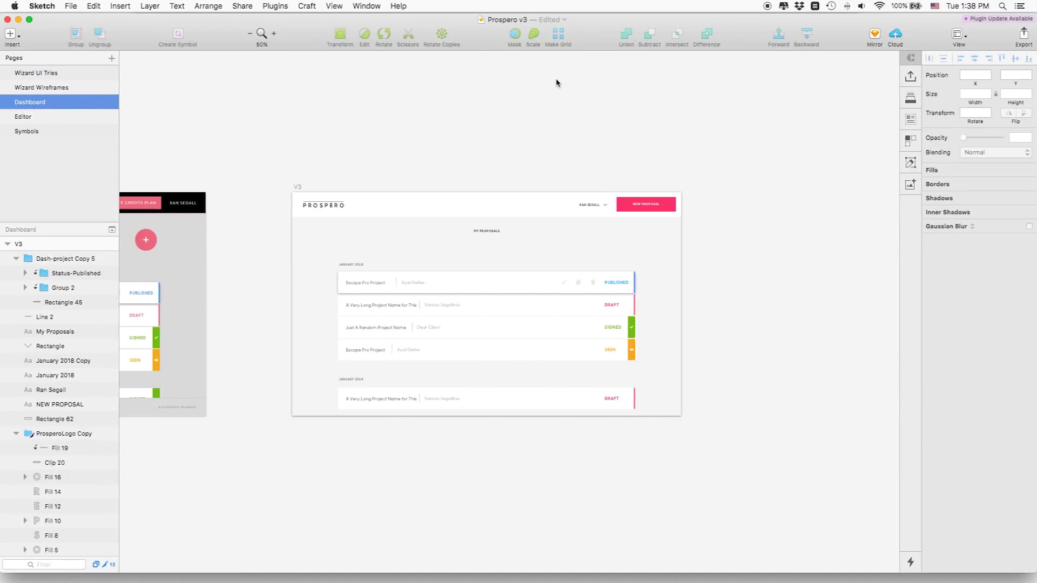
{"action": "key", "text": "super+plus"}
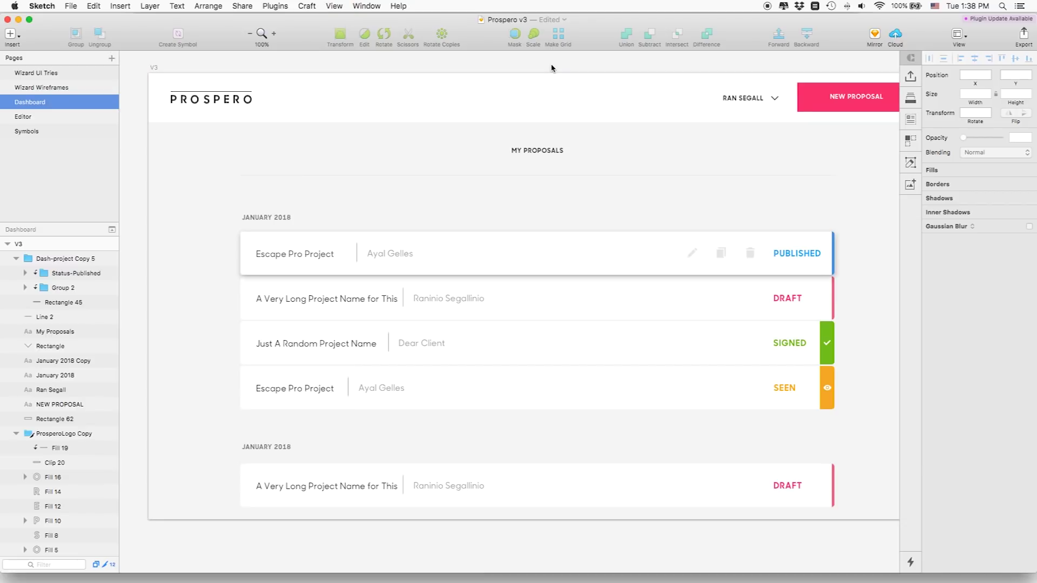
{"action": "scroll", "coordinate": [556, 81], "scroll_direction": "right", "scroll_amount": 3}
{"action": "scroll", "coordinate": [568, 81], "scroll_direction": "left", "scroll_amount": 15}
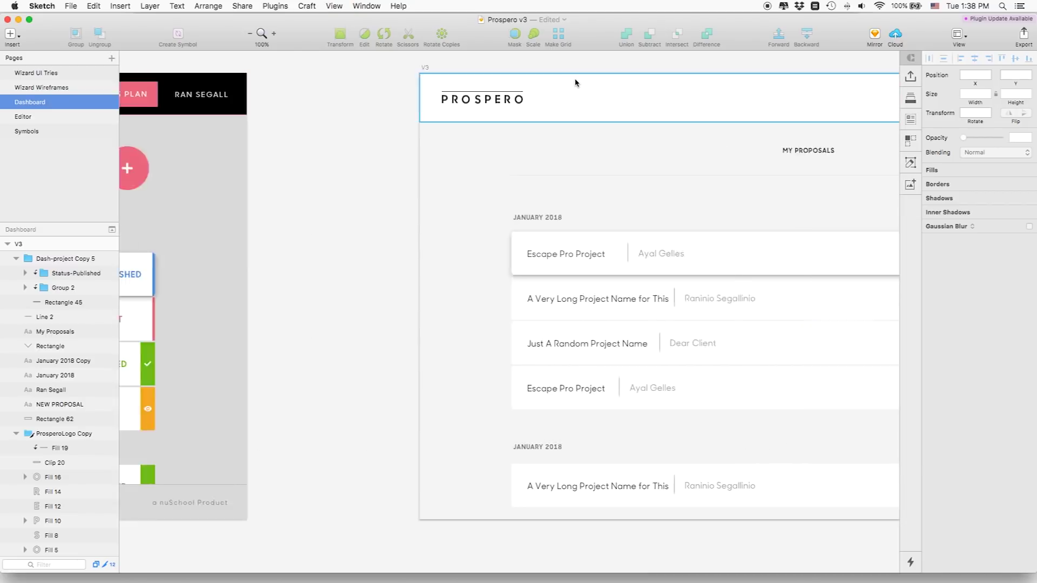
{"action": "scroll", "coordinate": [594, 85], "scroll_direction": "right", "scroll_amount": 12}
{"action": "scroll", "coordinate": [675, 96], "scroll_direction": "right", "scroll_amount": 10}
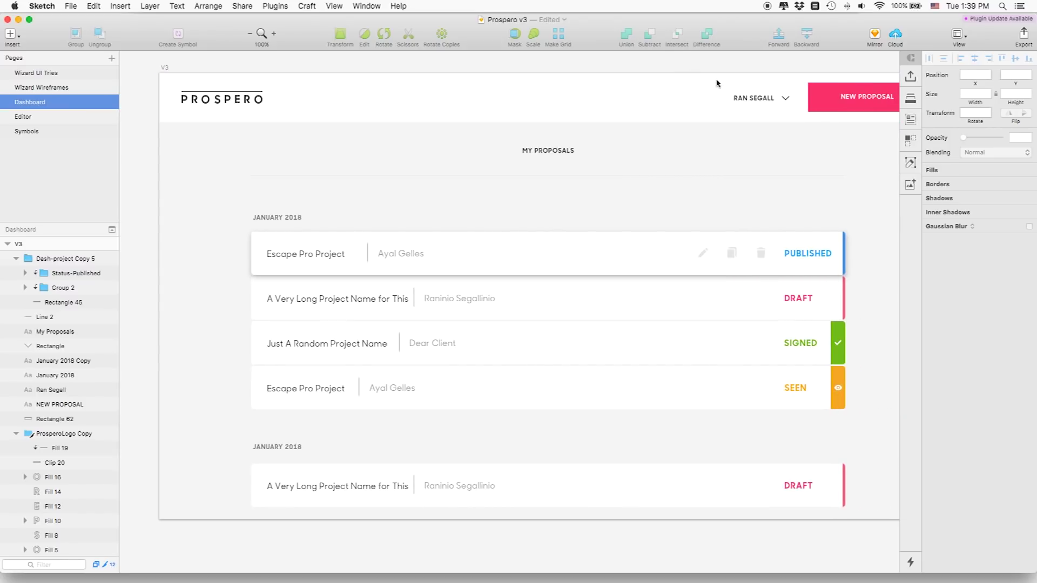
{"action": "scroll", "coordinate": [595, 71], "scroll_direction": "right", "scroll_amount": 2}
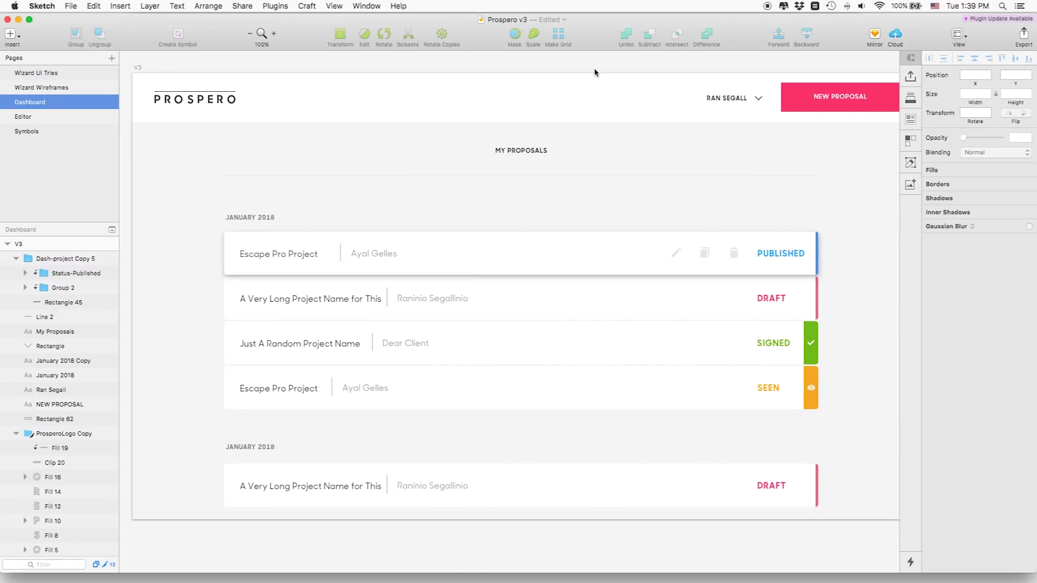
{"action": "scroll", "coordinate": [595, 72], "scroll_direction": "left", "scroll_amount": 1}
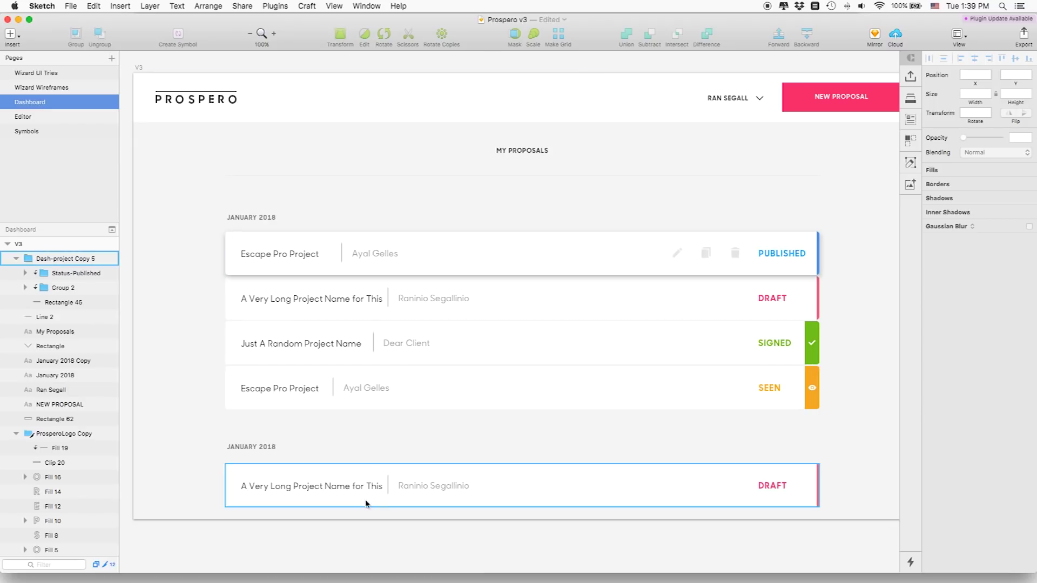
{"action": "left_click", "coordinate": [24, 116]}
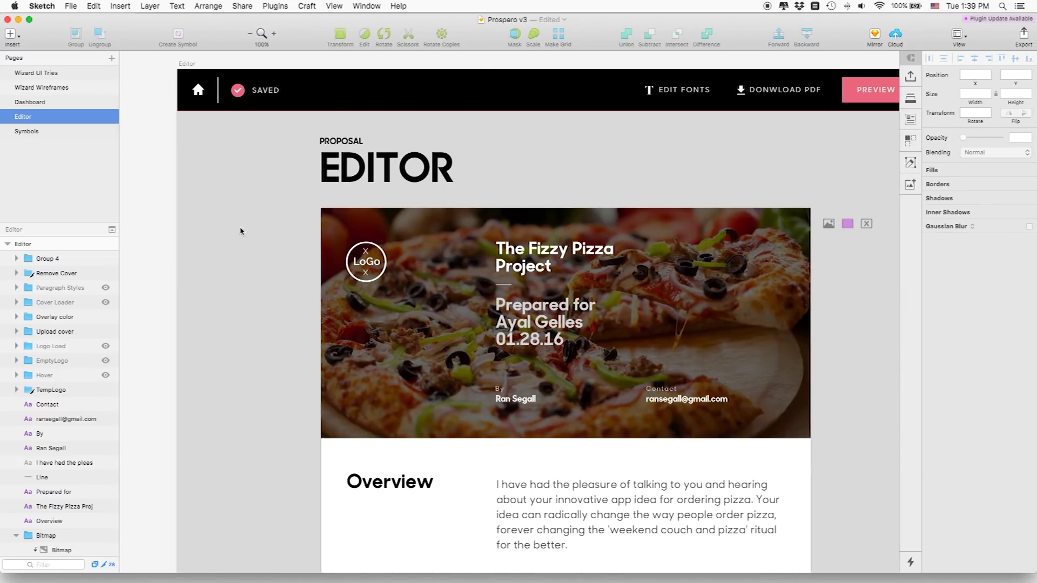
Step: Zoom out from the Editor artboard to read the Rethink notes, then return to Wizard UI Tries
{"action": "scroll", "coordinate": [257, 167], "scroll_direction": "right", "scroll_amount": 3}
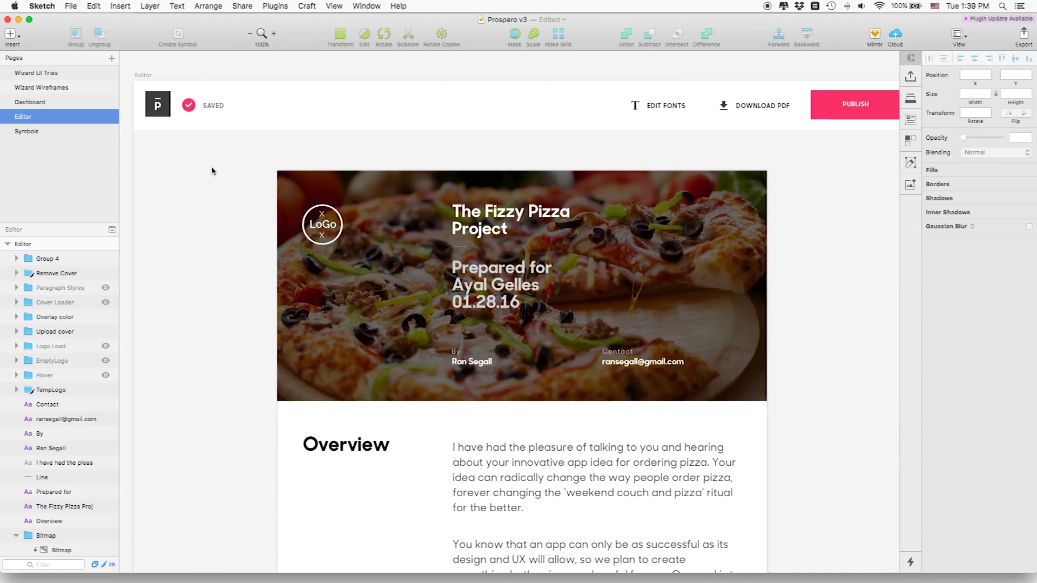
{"action": "scroll", "coordinate": [212, 171], "scroll_direction": "down", "scroll_amount": 2}
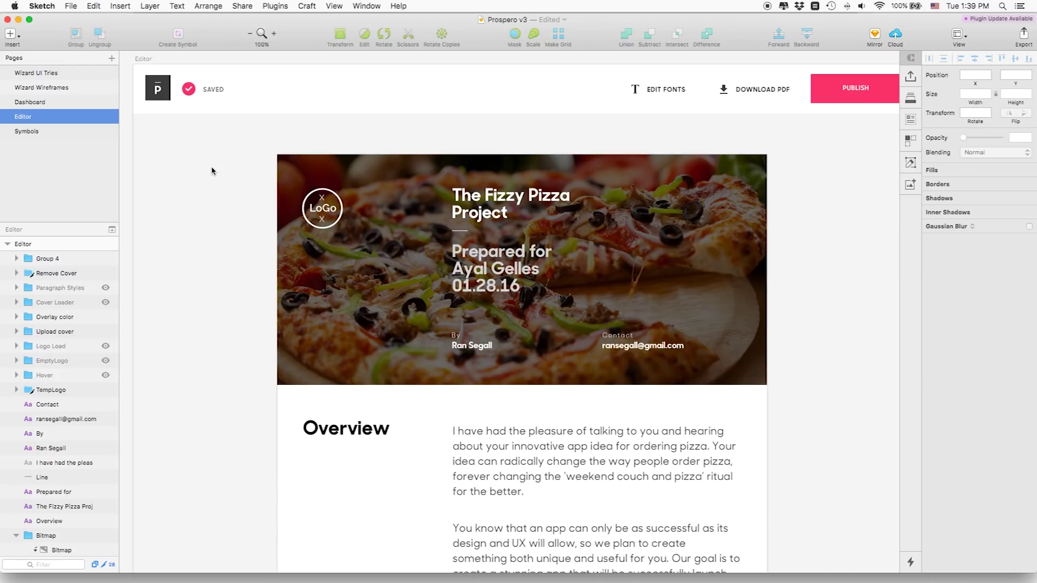
{"action": "key", "text": "super+minus"}
{"action": "scroll", "coordinate": [291, 217], "scroll_direction": "up", "scroll_amount": 2}
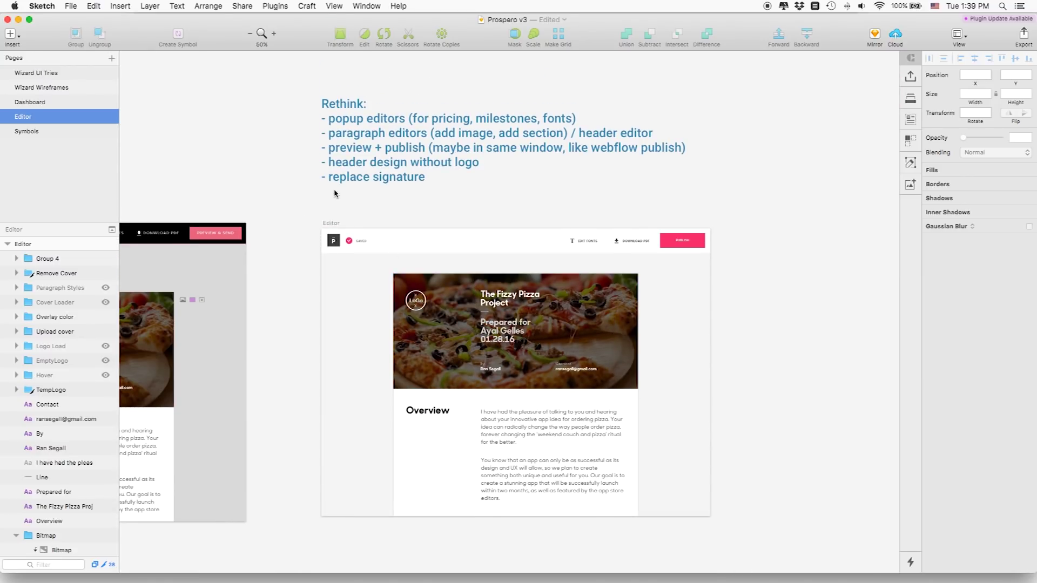
{"action": "left_click", "coordinate": [58, 75]}
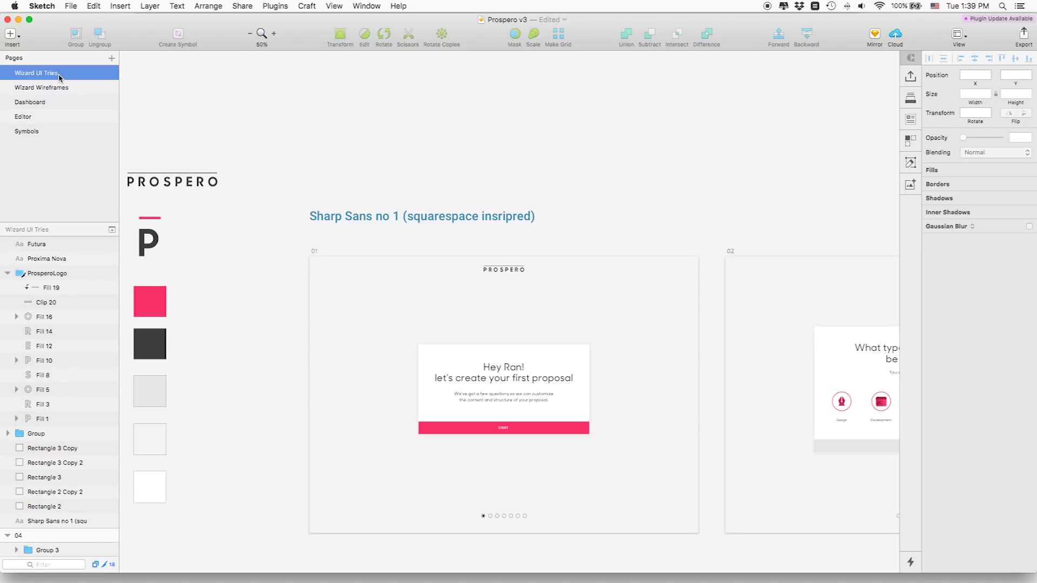